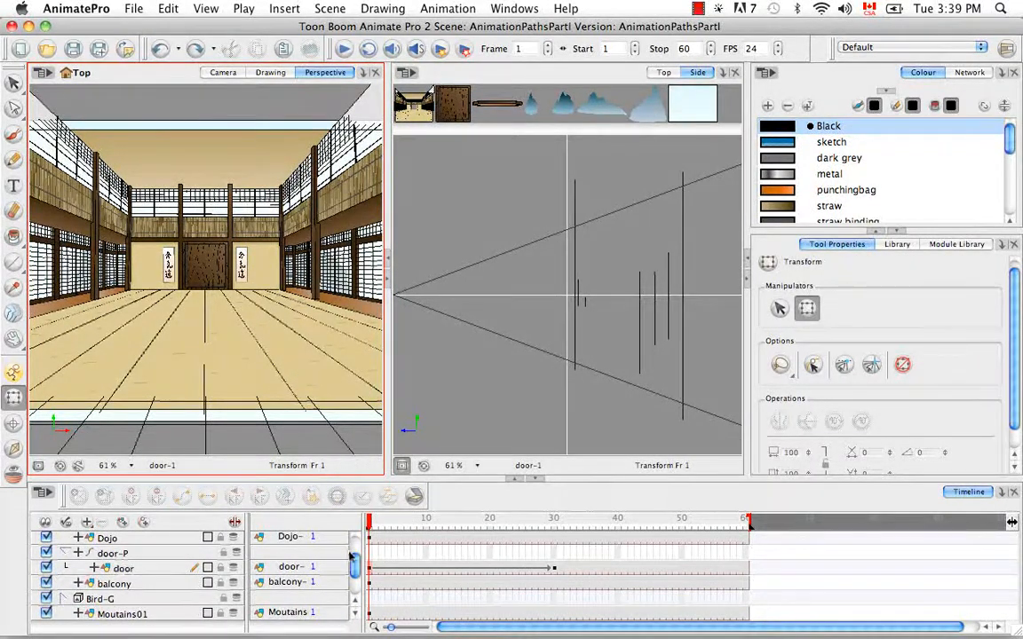
Expand the Bird-G group and enable the Bird, Bird_1, Bird_2 and Bird_3 layers.
scroll(355, 568, "down", 2)
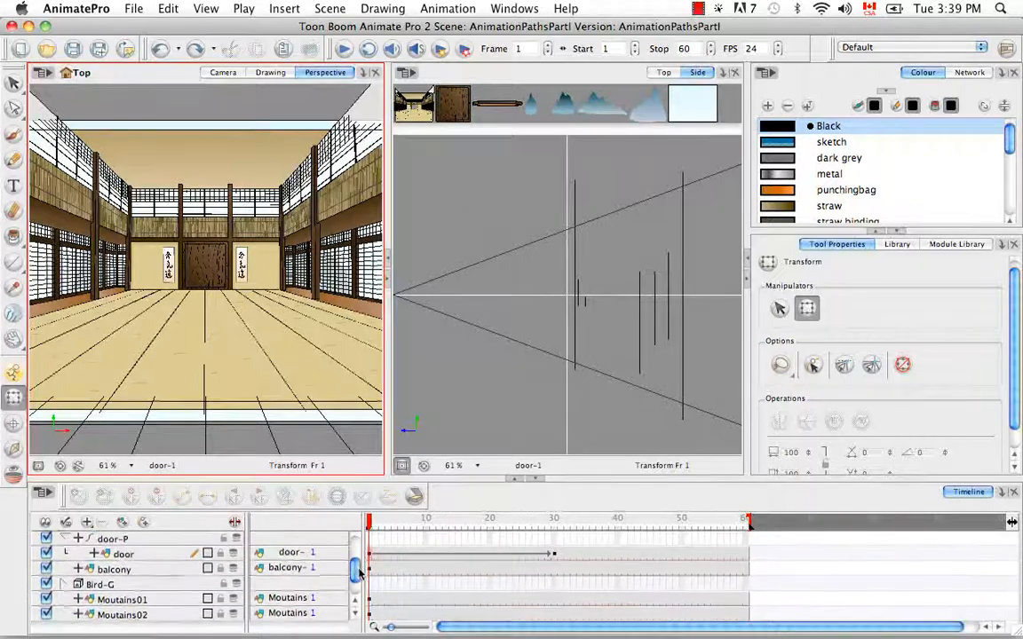
left_click(110, 578)
left_click(77, 577)
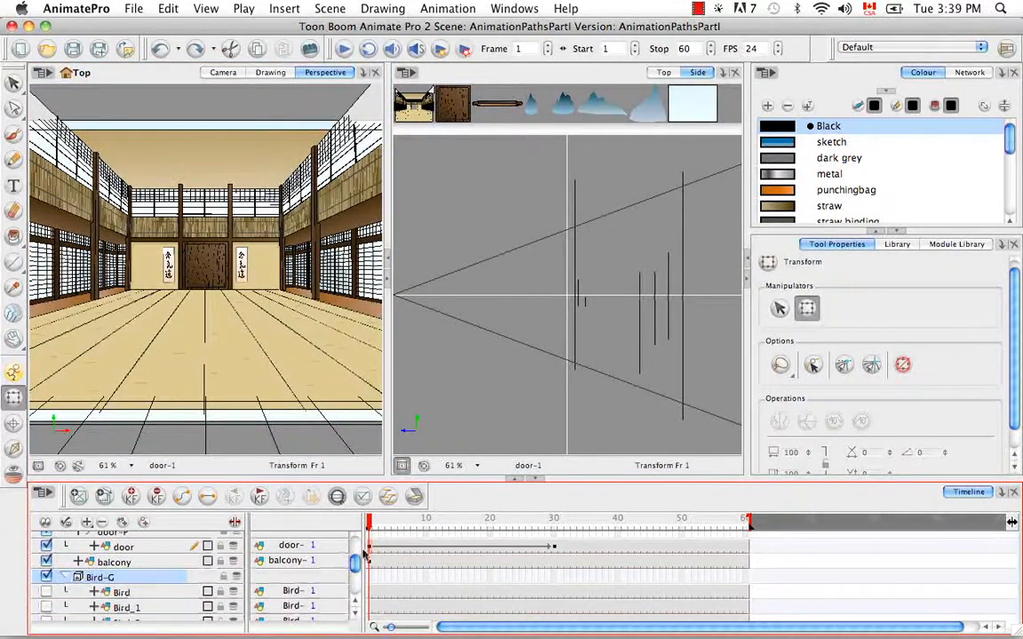
scroll(358, 566, "down", 2)
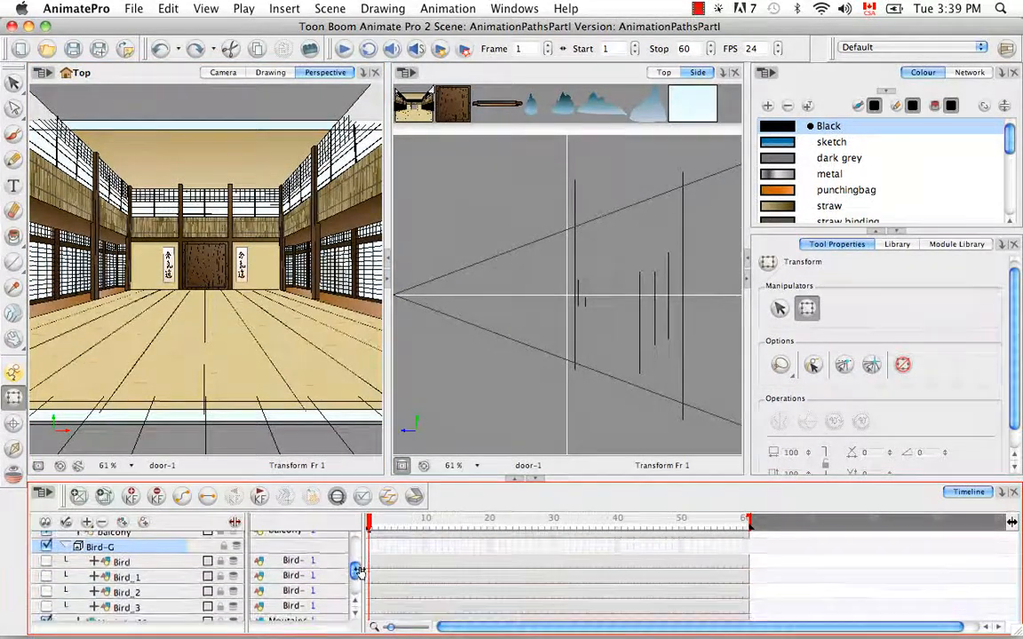
left_click(46, 561)
left_click(46, 576)
left_click(46, 592)
left_click(46, 606)
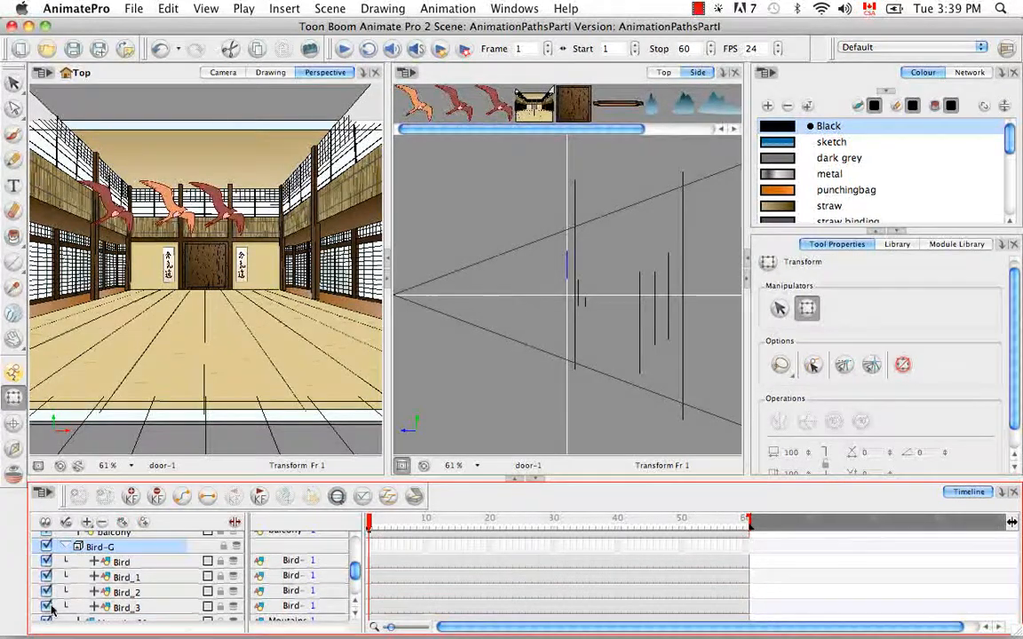
Add a parent peg to the Bird layer in the Bird-G group.
left_click(133, 562)
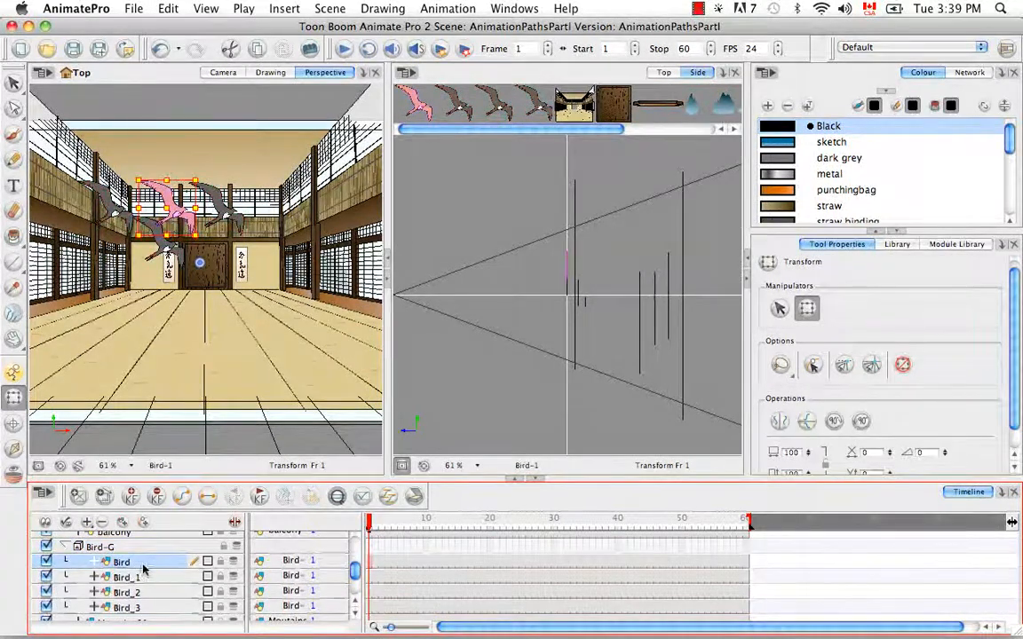
left_click(130, 495)
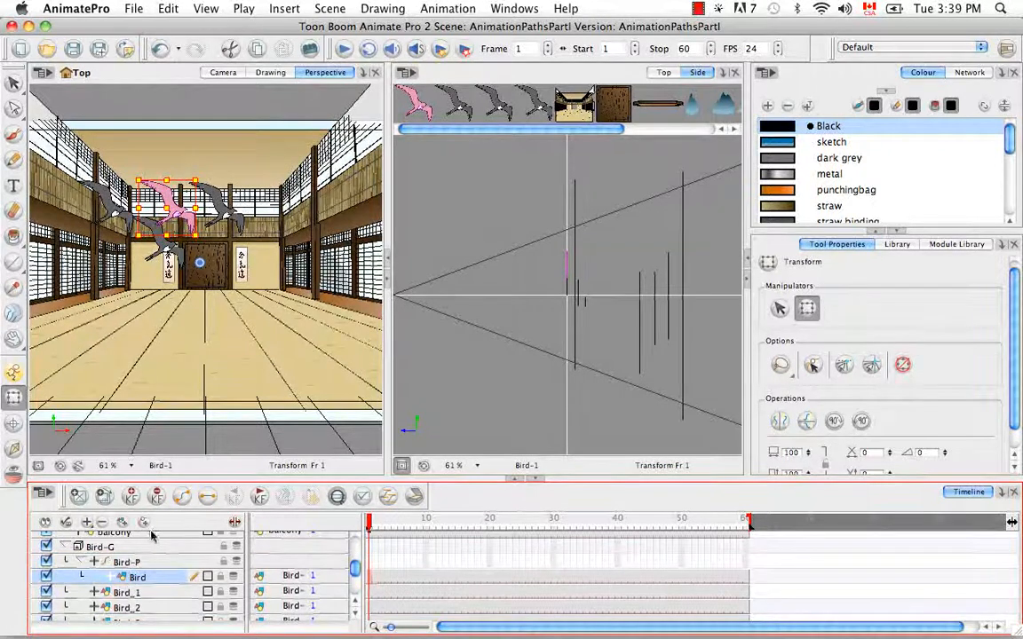
Insert a regular, non-parent peg into the Bird-G group with the Bird_1 layer selected.
left_click(151, 596)
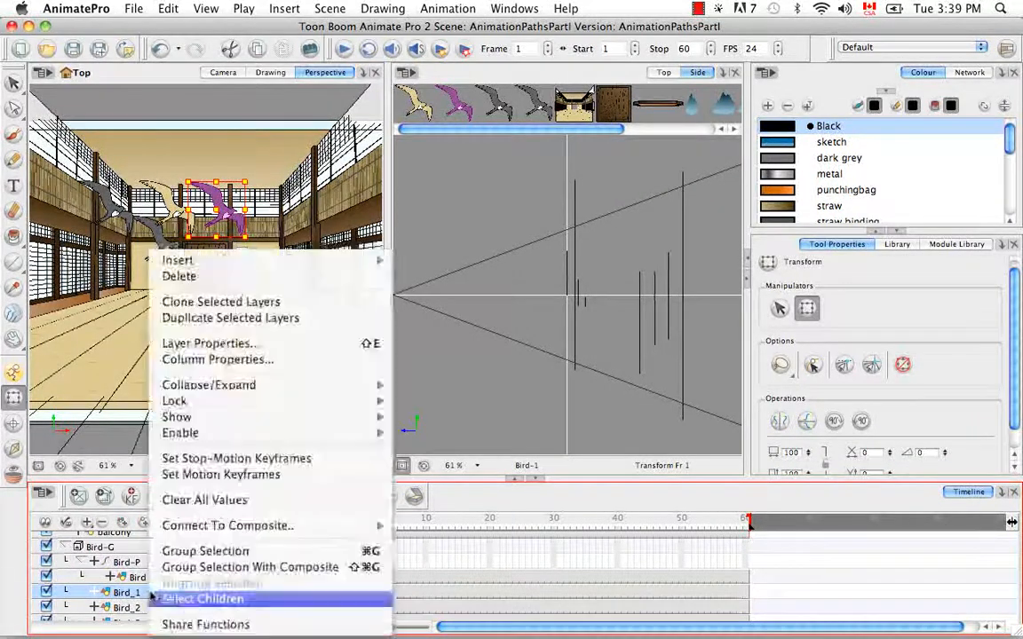
right_click(149, 598)
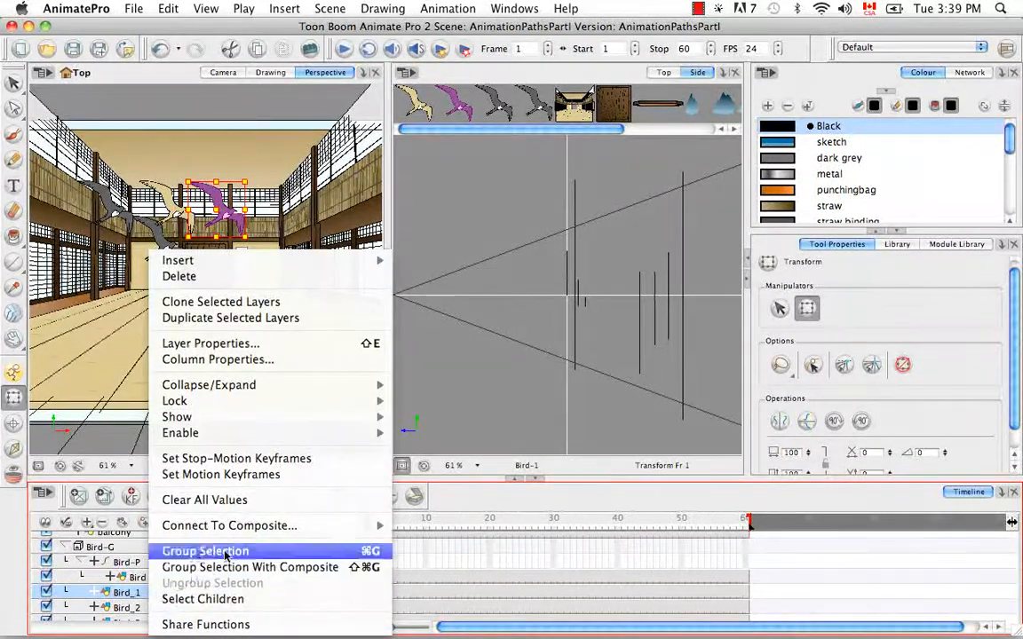
mouse_move(365, 261)
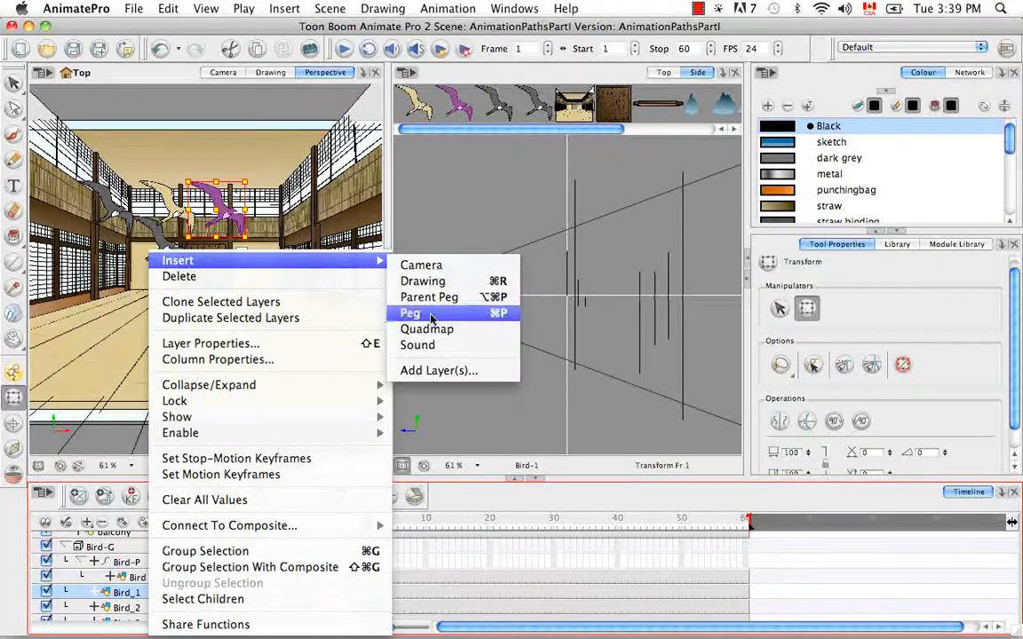
left_click(487, 315)
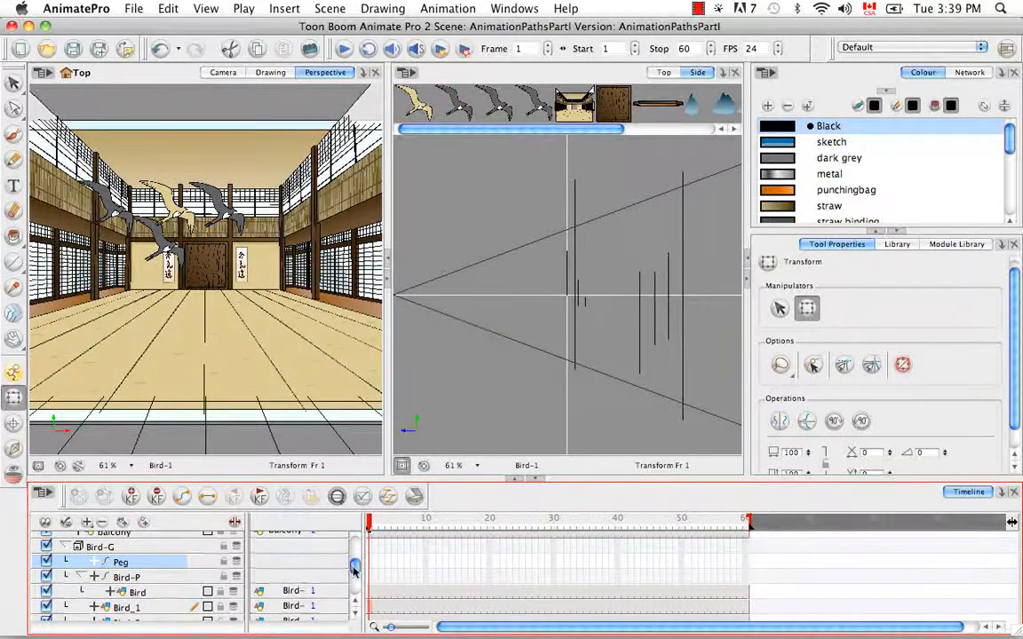
Insert a second non-parent peg into the Bird-G group with the Bird_2 layer selected.
left_click_drag(355, 566, 353, 582)
left_click(133, 587)
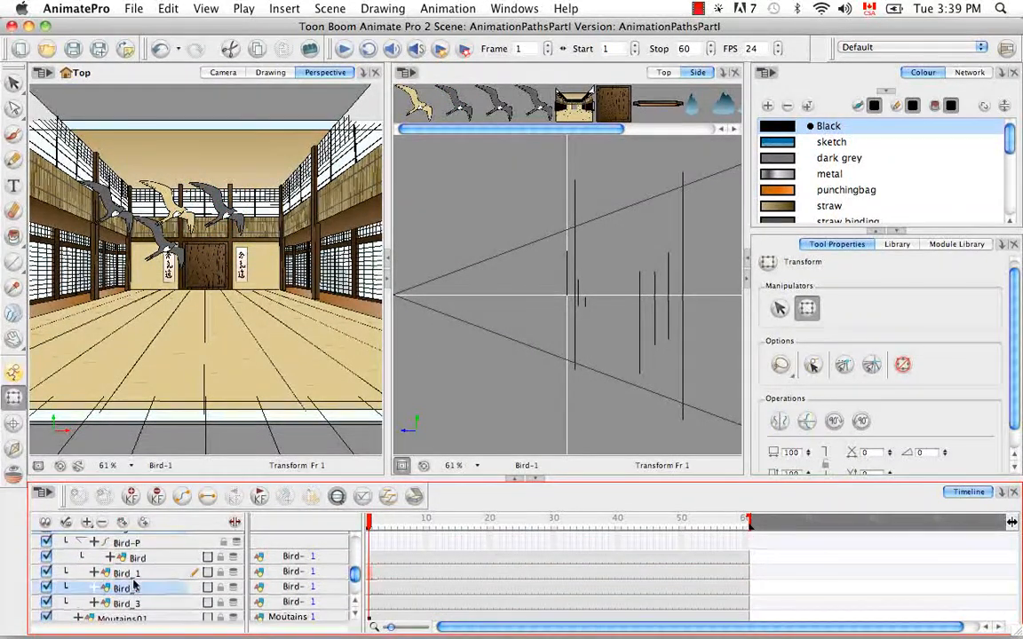
left_click(285, 9)
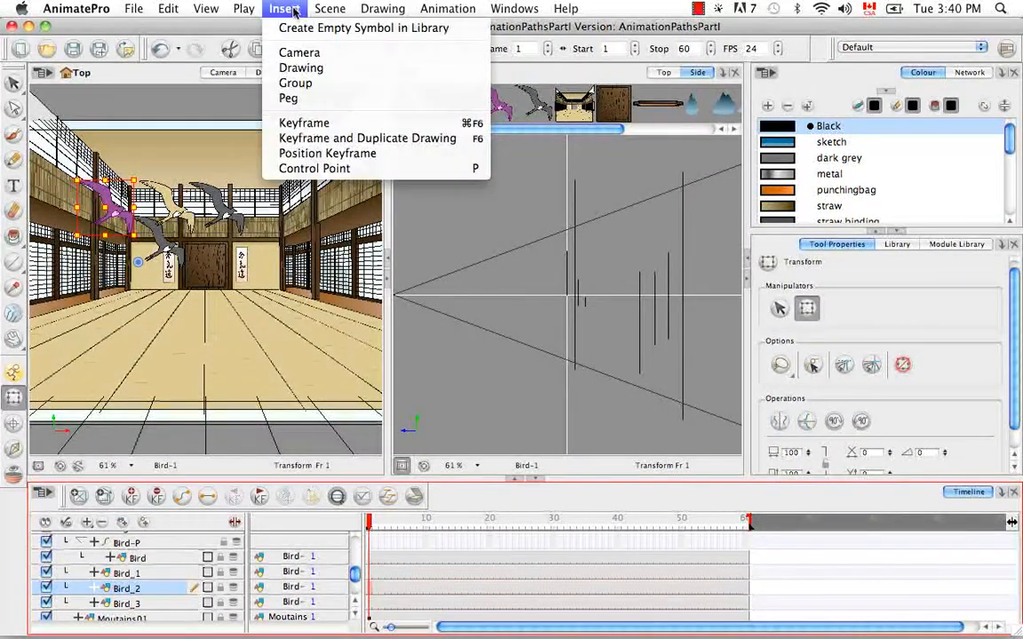
left_click(297, 100)
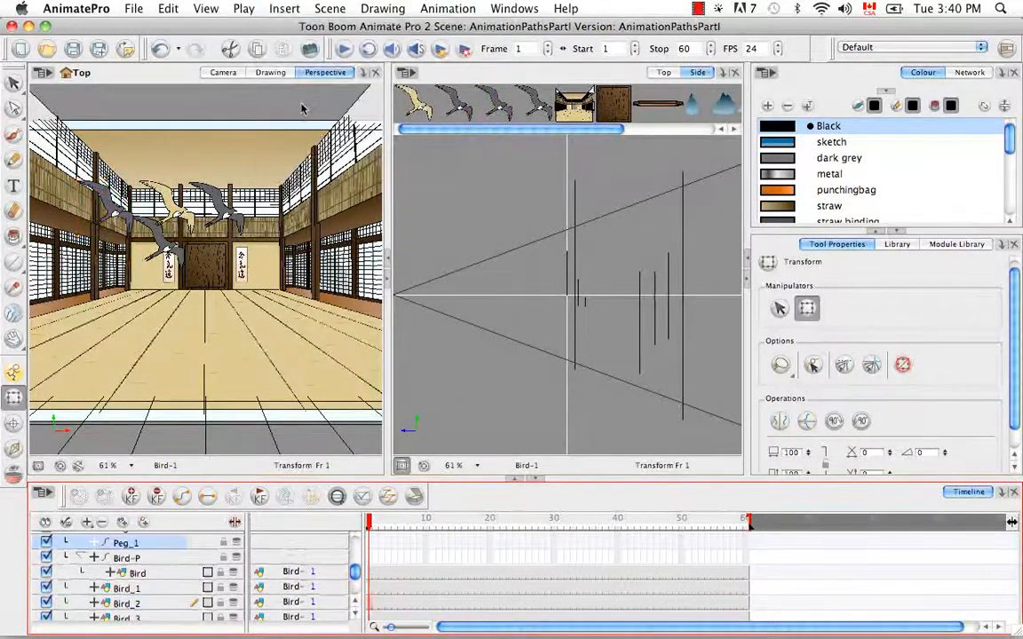
Delete the two unattached pegs, Peg and Peg_1, from the Bird-G group.
scroll(236, 552, "up", 2)
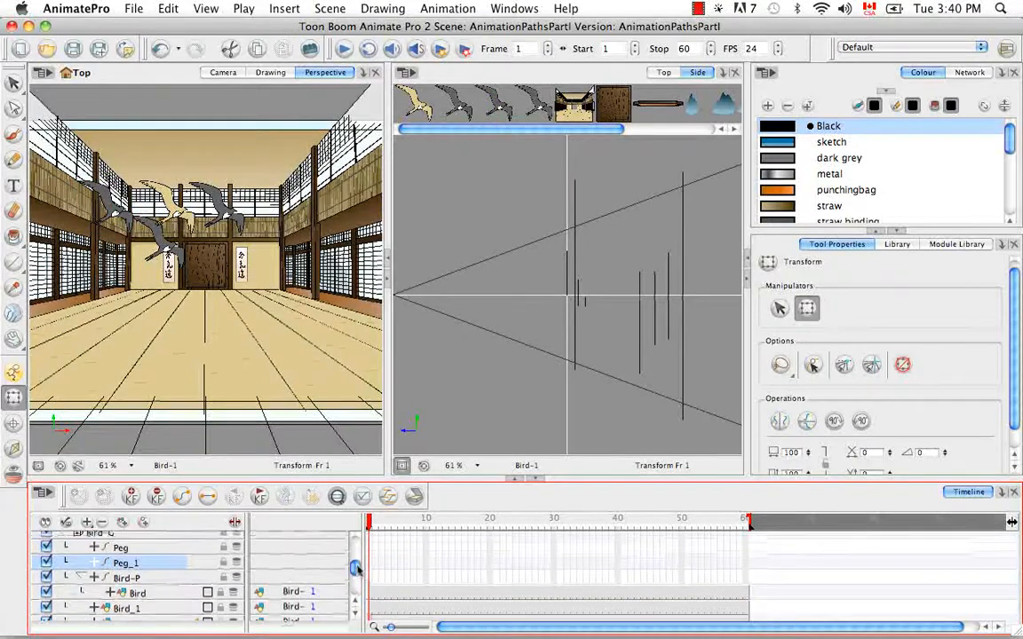
left_click(128, 554)
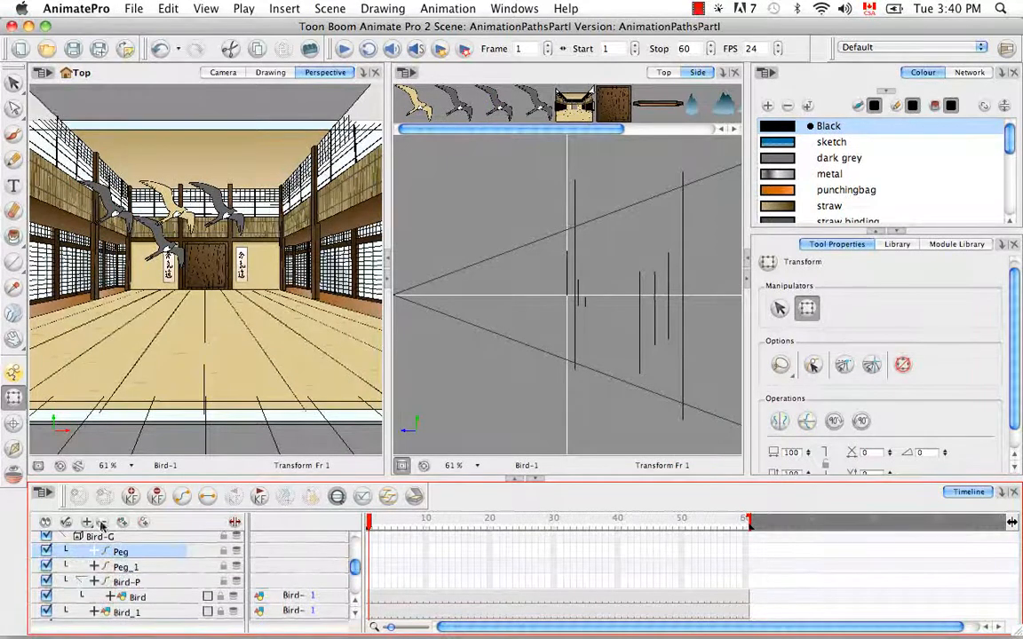
left_click(102, 523)
left_click(103, 523)
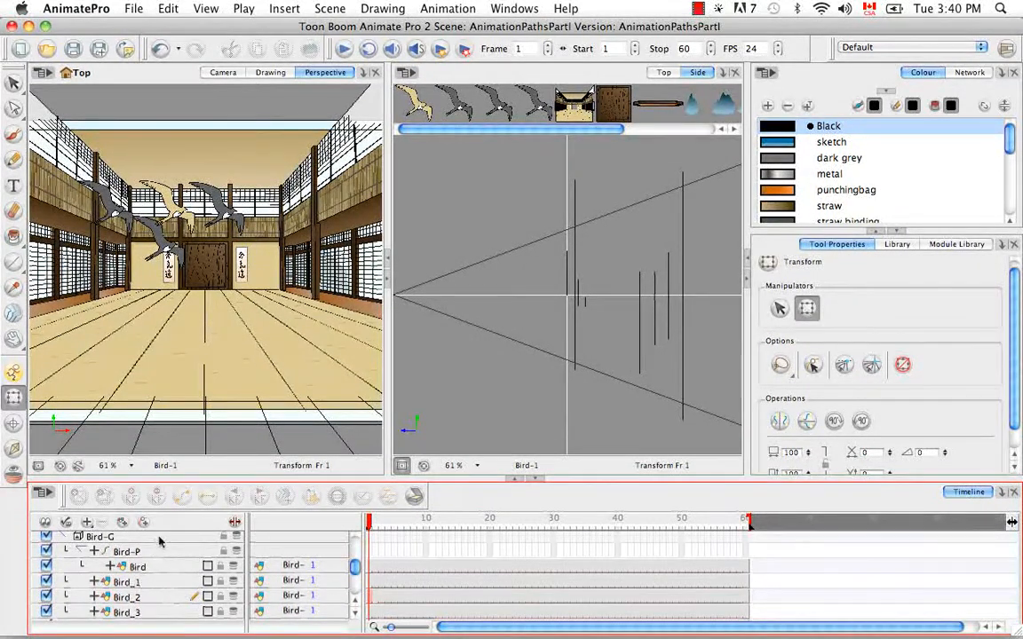
Parent the Bird_1, Bird_2 and Bird_3 layers to the Bird-P peg.
left_click(129, 583)
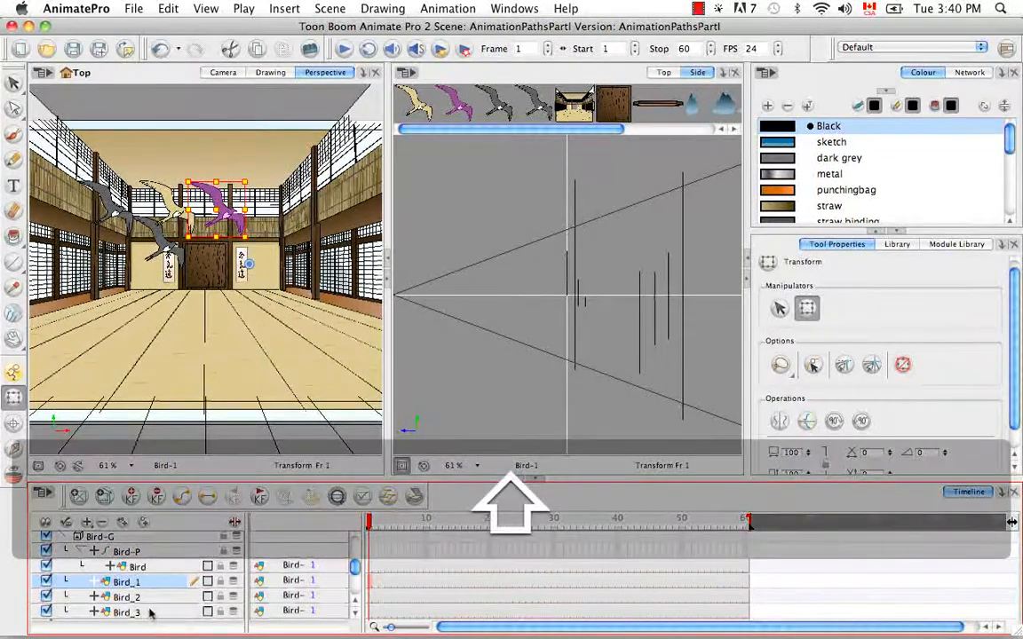
left_click(151, 613, "shift")
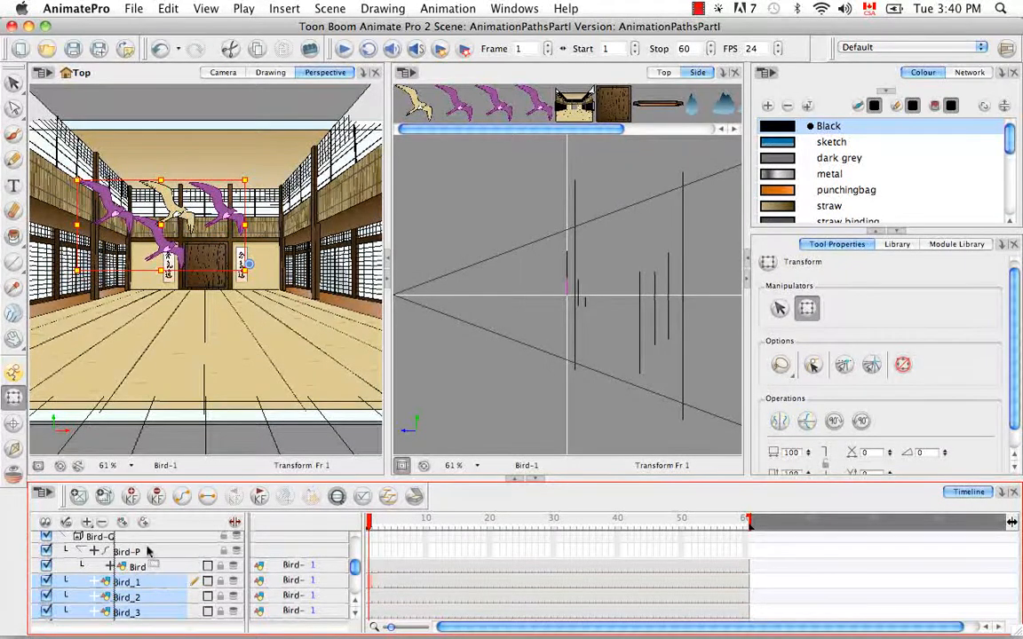
left_click_drag(149, 552, 156, 565)
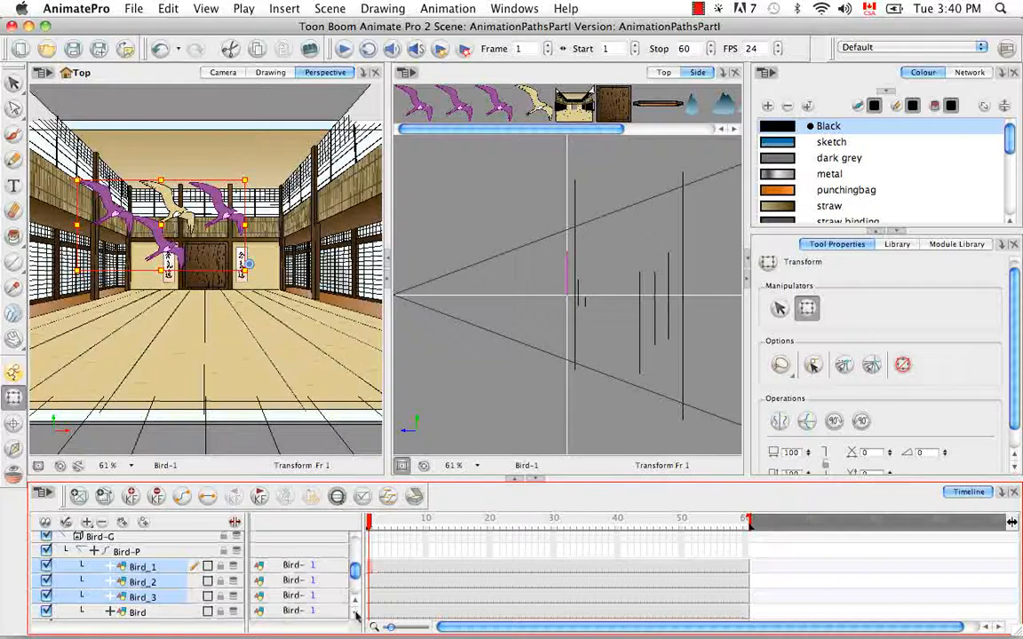
Move the Bird layer above Bird_1 in the layer order under the Bird-P peg.
left_click(355, 614)
left_click(142, 597)
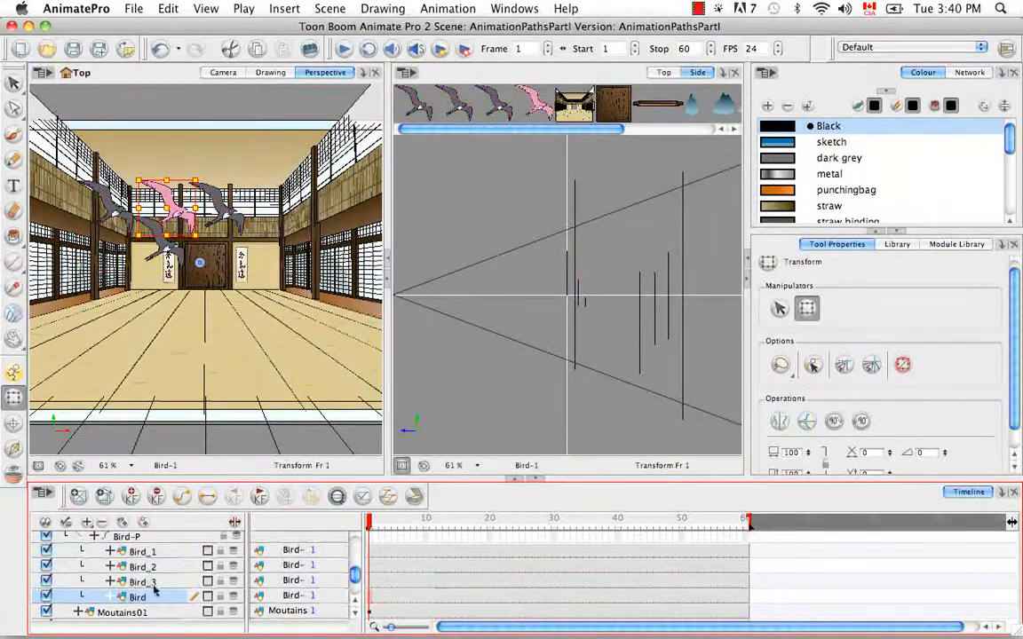
left_click_drag(153, 592, 144, 552)
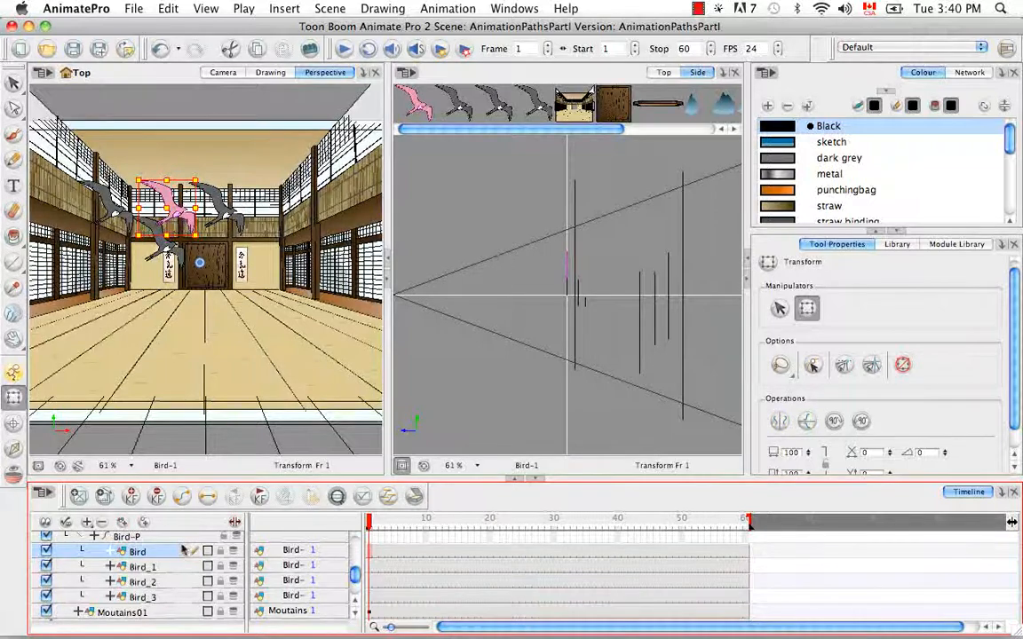
Rename the Bird-P peg layer to Birdy-P.
left_click(156, 538)
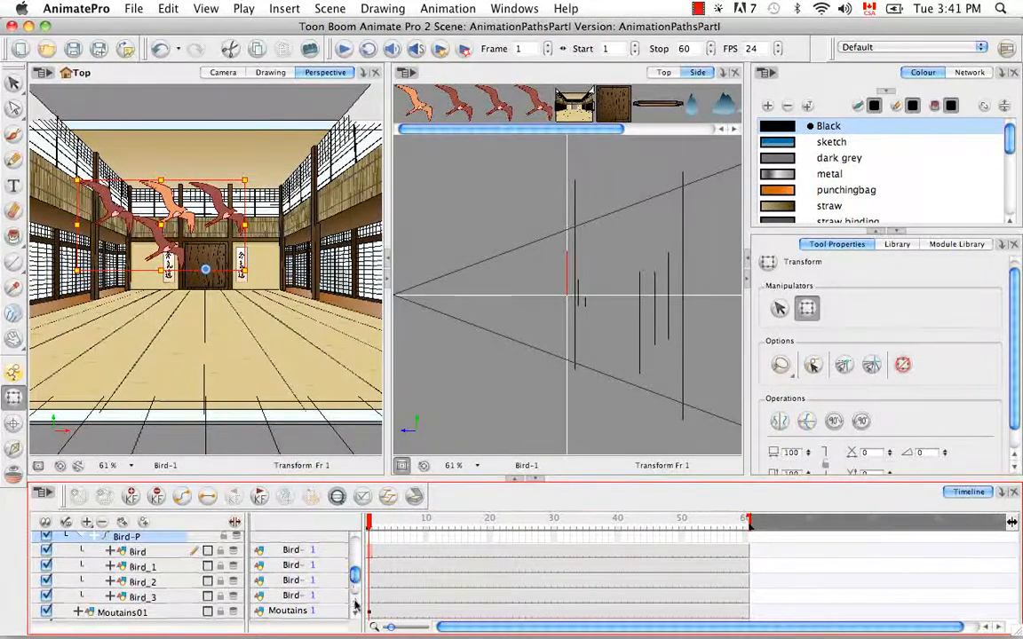
scroll(355, 577, "up", 1)
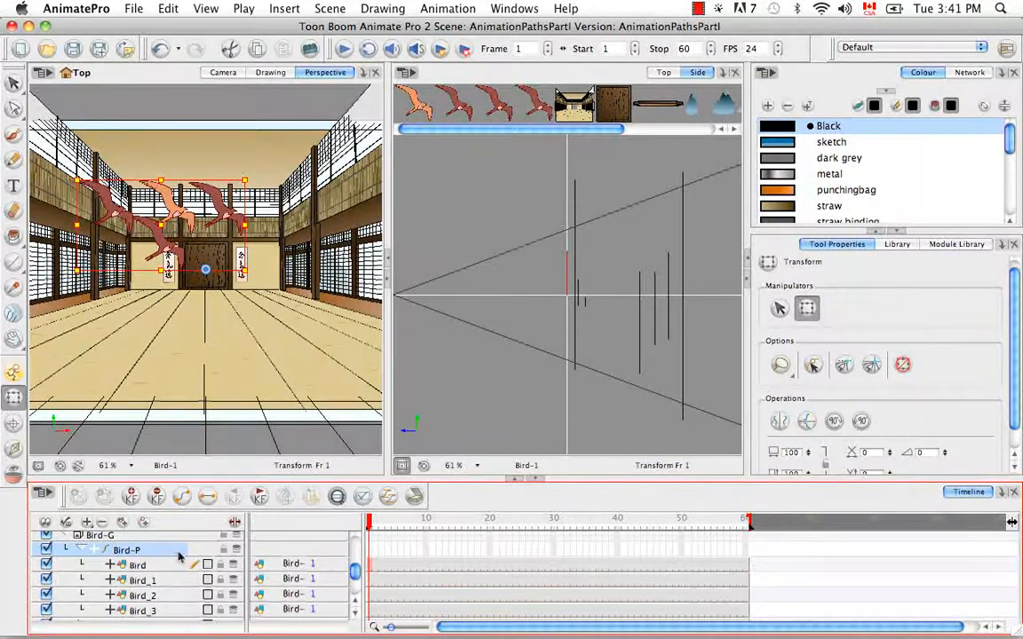
double_click(127, 551)
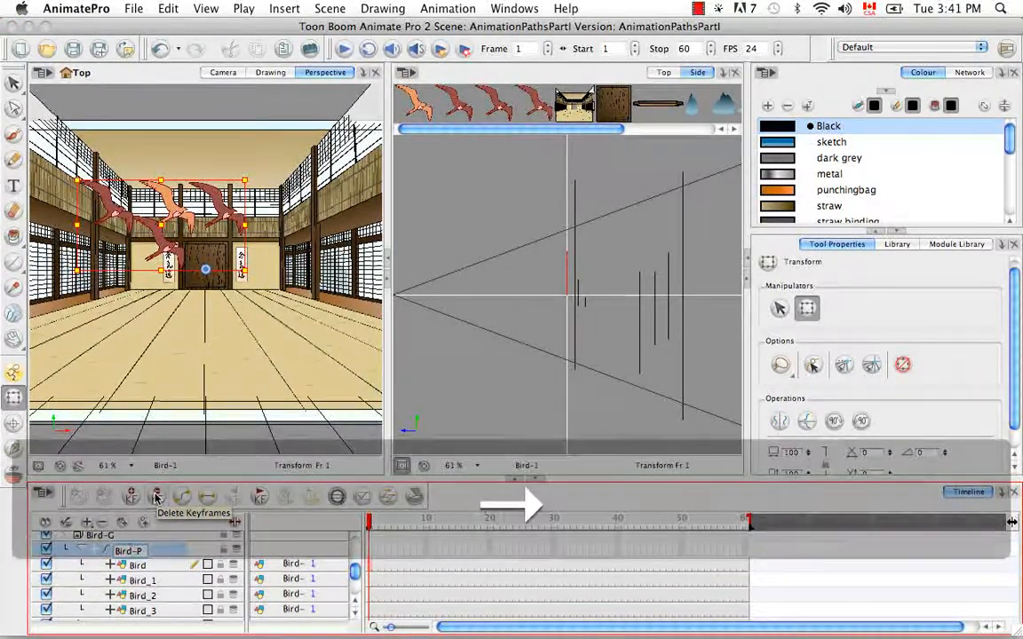
type("y")
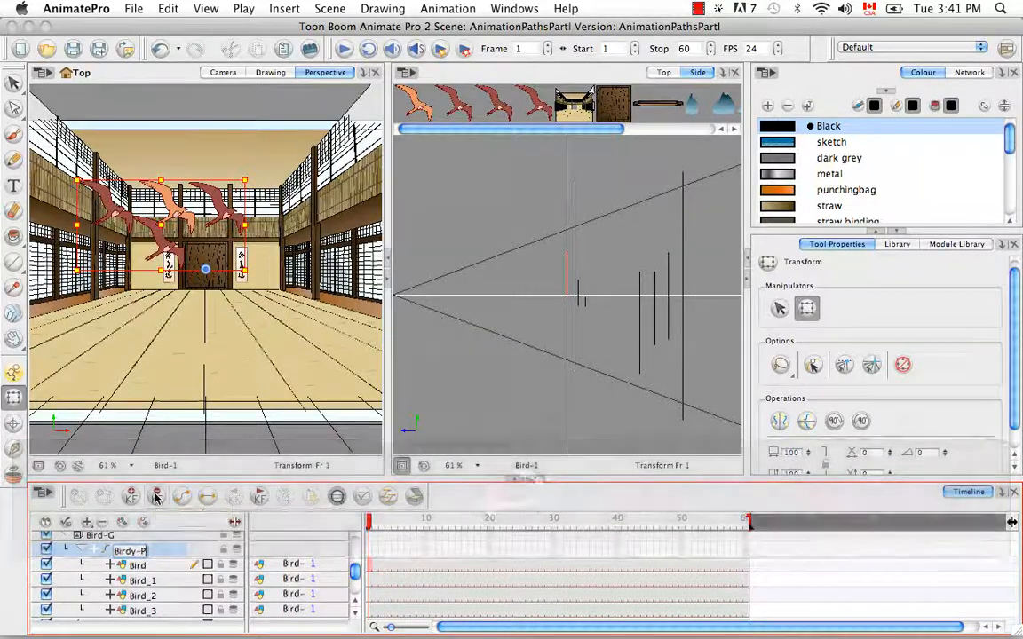
key("Return")
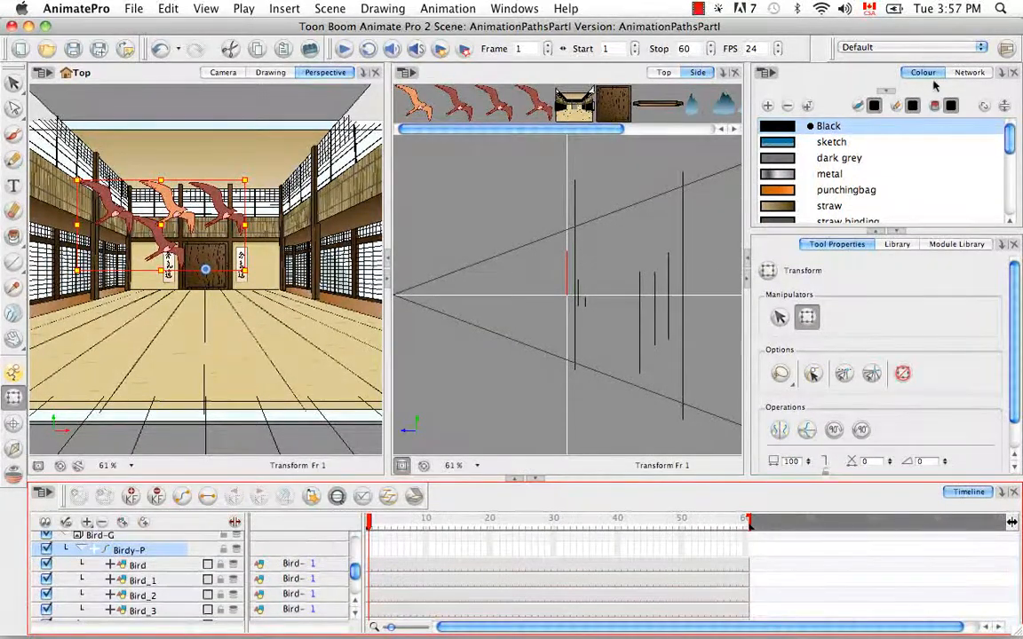
Show the scene's network in an enlarged view and open the contents of the Bird-G group.
left_click(968, 72)
left_click(907, 211)
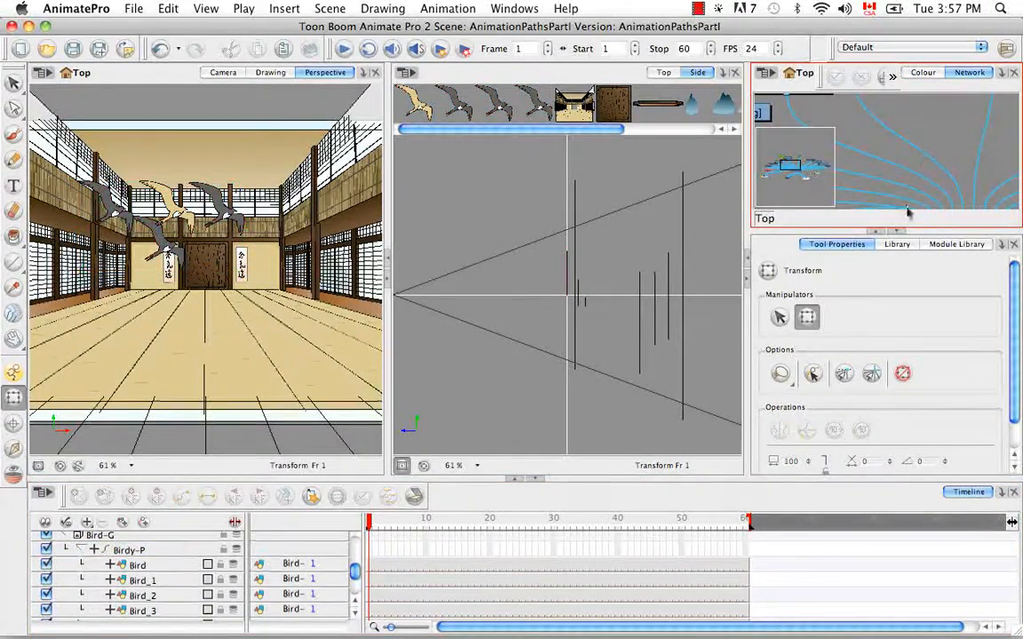
left_click(898, 232)
key("space")
left_click_drag(996, 201, 883, 279)
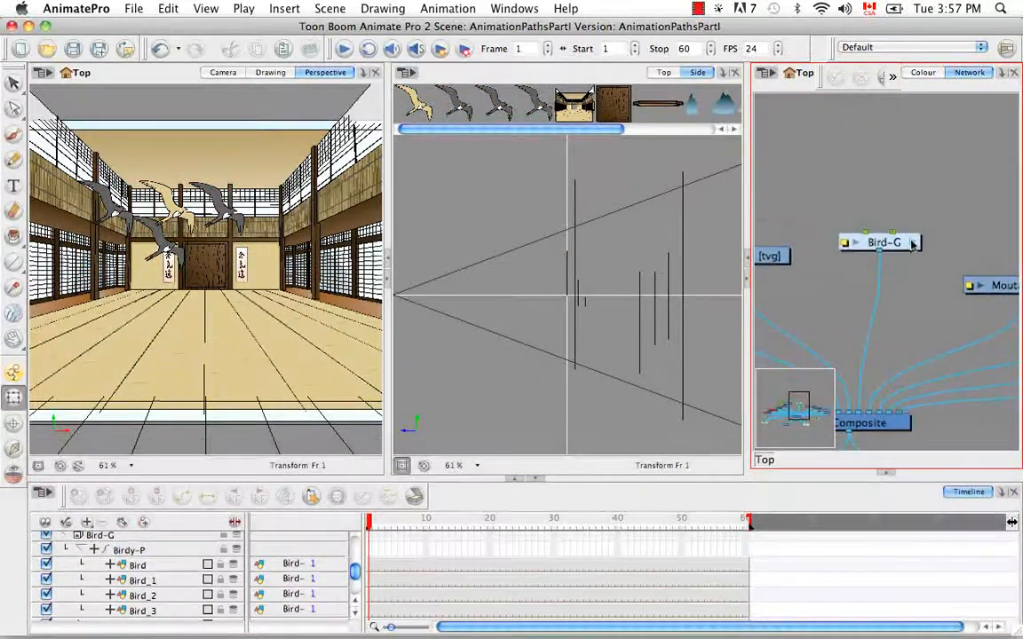
left_click(911, 244)
key("space")
left_click_drag(901, 179, 772, 197)
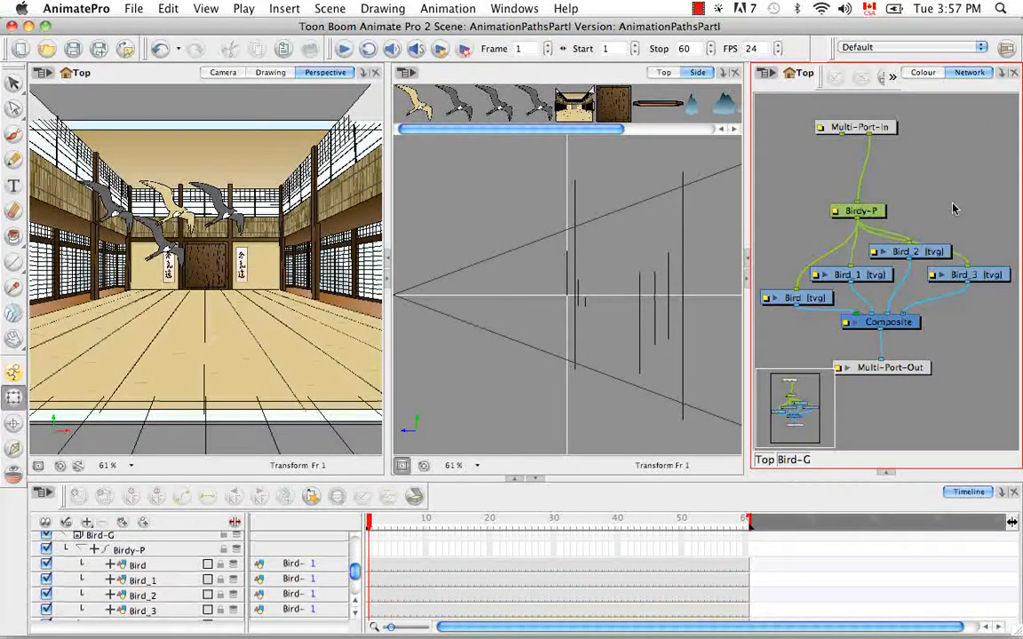
Add a peg to the Bird-G network and connect it between Multi-Port-In and Birdy-P.
key("super+p")
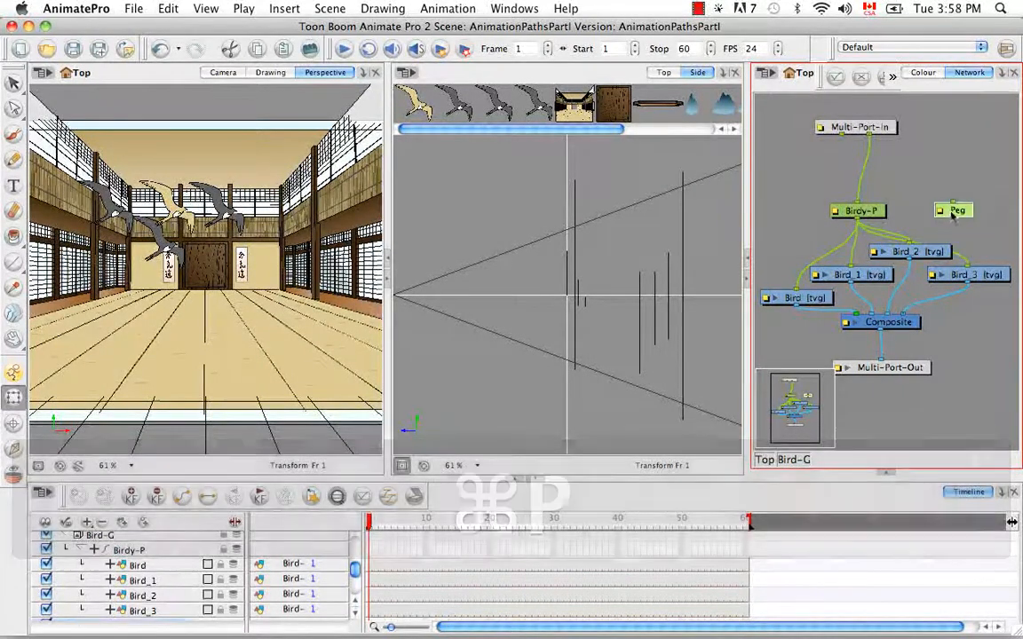
left_click_drag(958, 210, 872, 178)
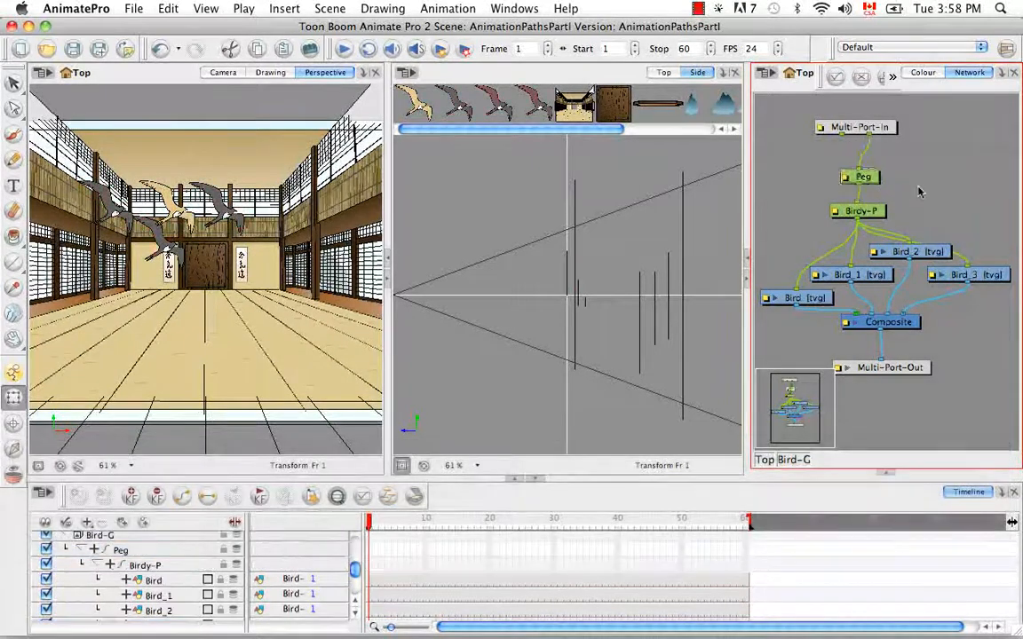
left_click(921, 191)
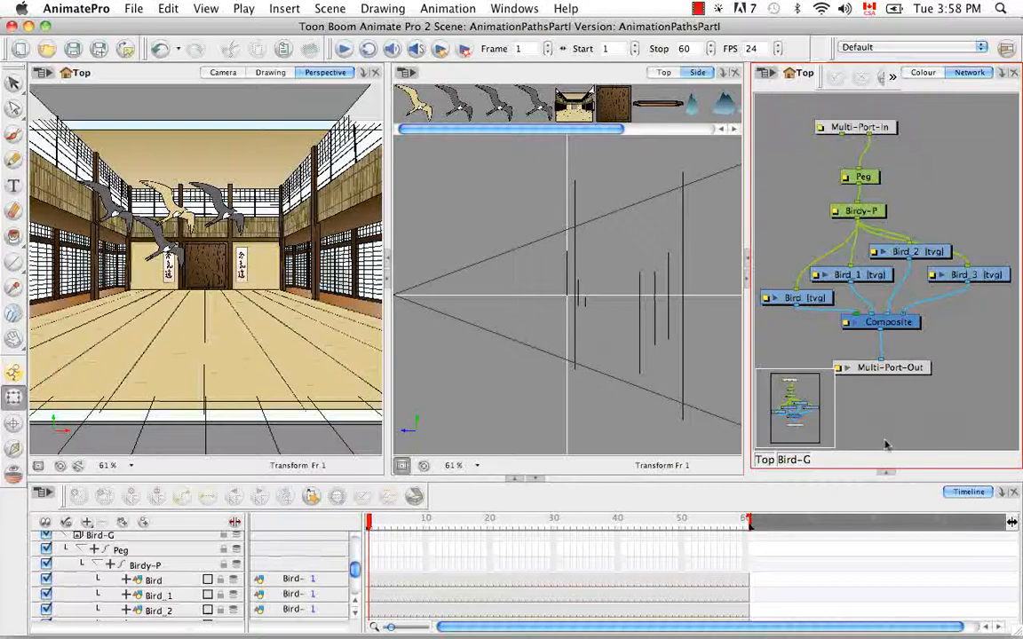
Shrink the network view and add a Peg module from the Module Library just above Bird_3 in the Bird-G network.
left_click(888, 475)
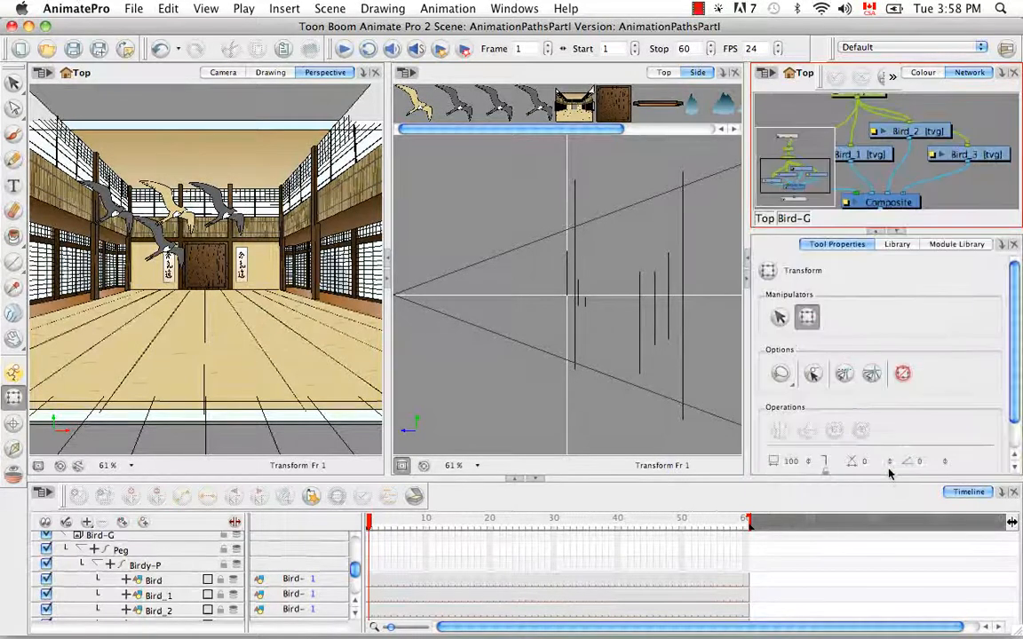
left_click(939, 244)
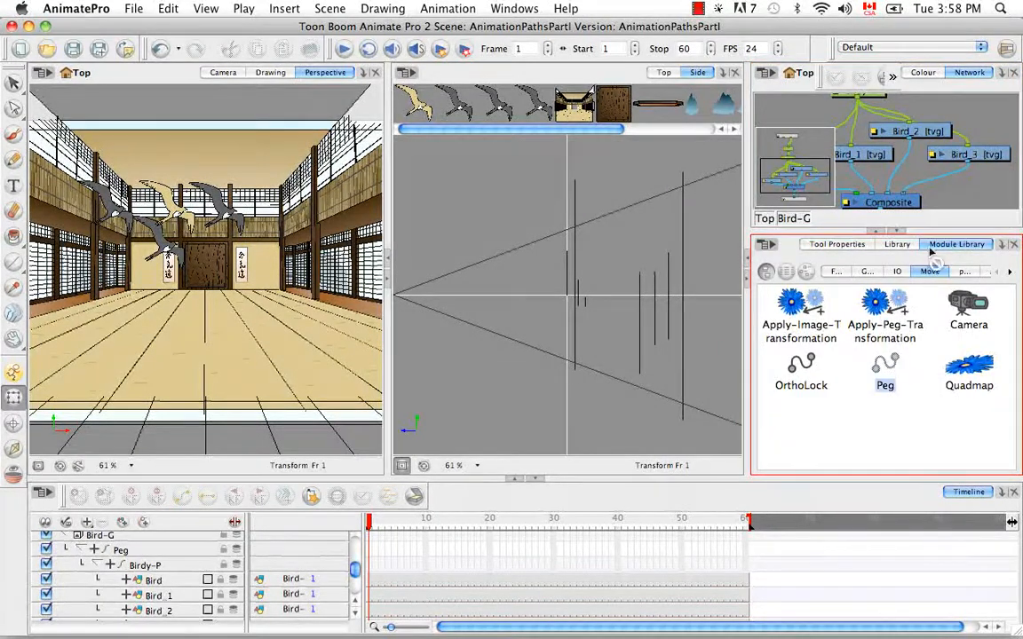
left_click_drag(931, 253, 978, 125)
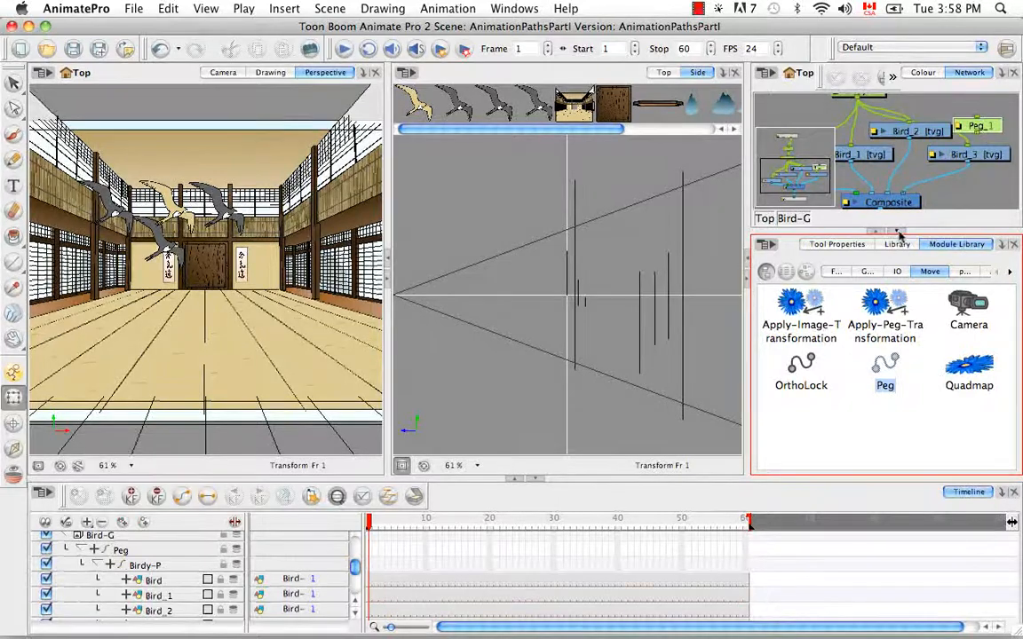
Enlarge the network view and insert Peg_1 into the connection between Multi-Port-In and Peg.
left_click(898, 231)
key("space")
left_click_drag(926, 213, 915, 264)
left_click_drag(975, 297, 948, 218)
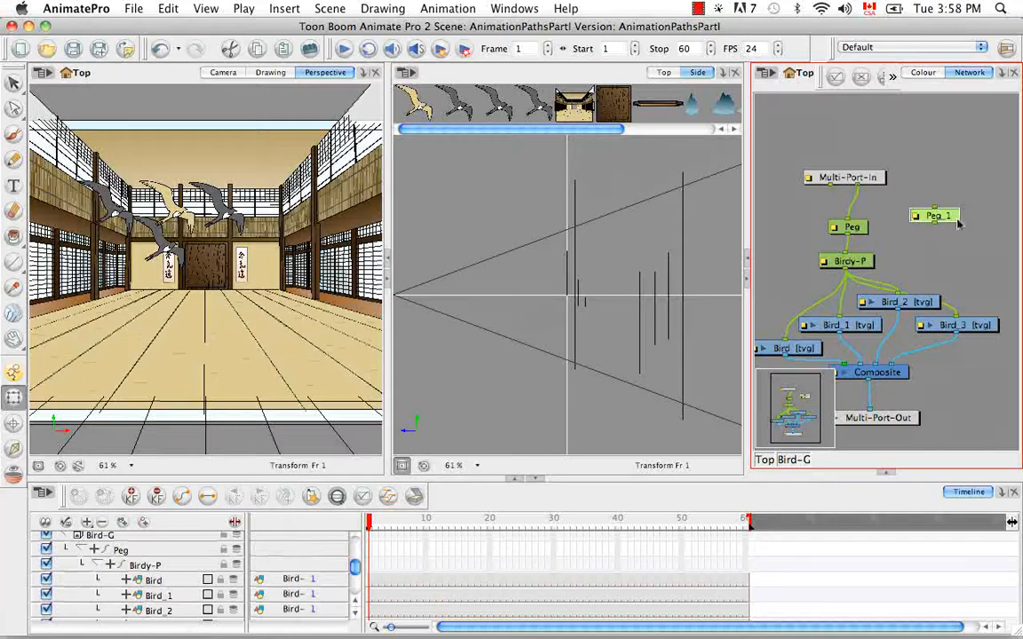
left_click_drag(958, 224, 874, 147)
left_click(864, 202)
left_click_drag(863, 201, 863, 186)
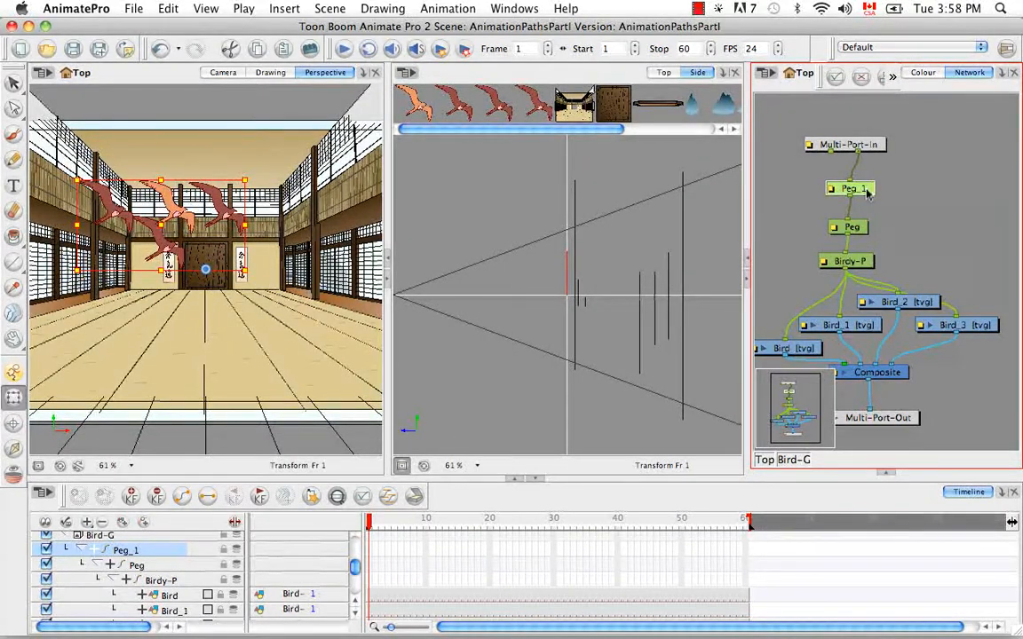
Detach Peg_1 and Peg from the Bird-G connections and delete both, leaving Multi-Port-In linked to Birdy-P.
left_click_drag(867, 193, 928, 193, "alt")
left_click_drag(859, 229, 911, 227, "alt")
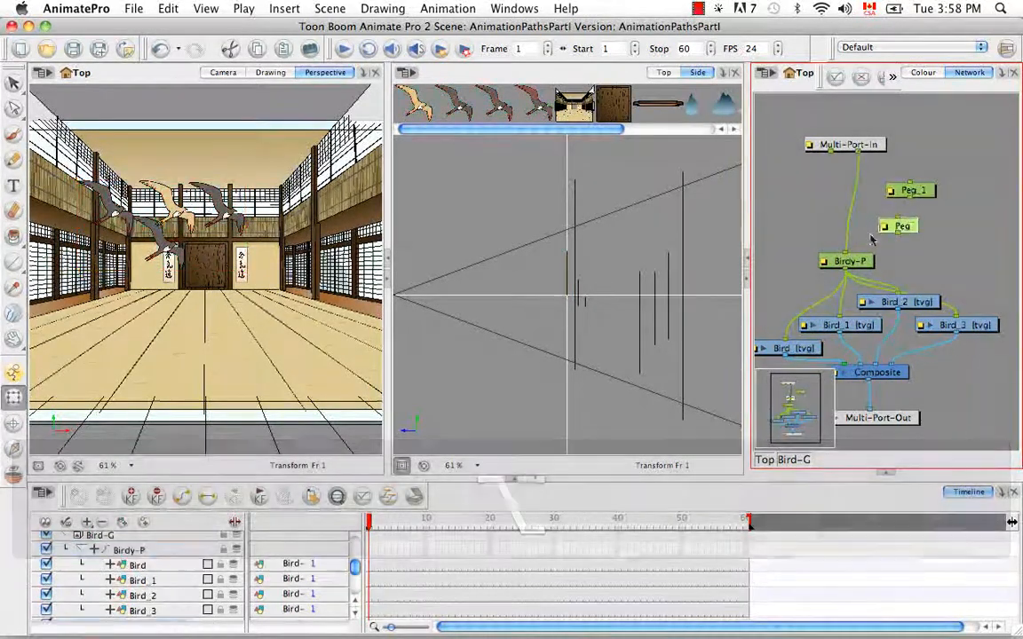
left_click_drag(355, 567, 357, 576)
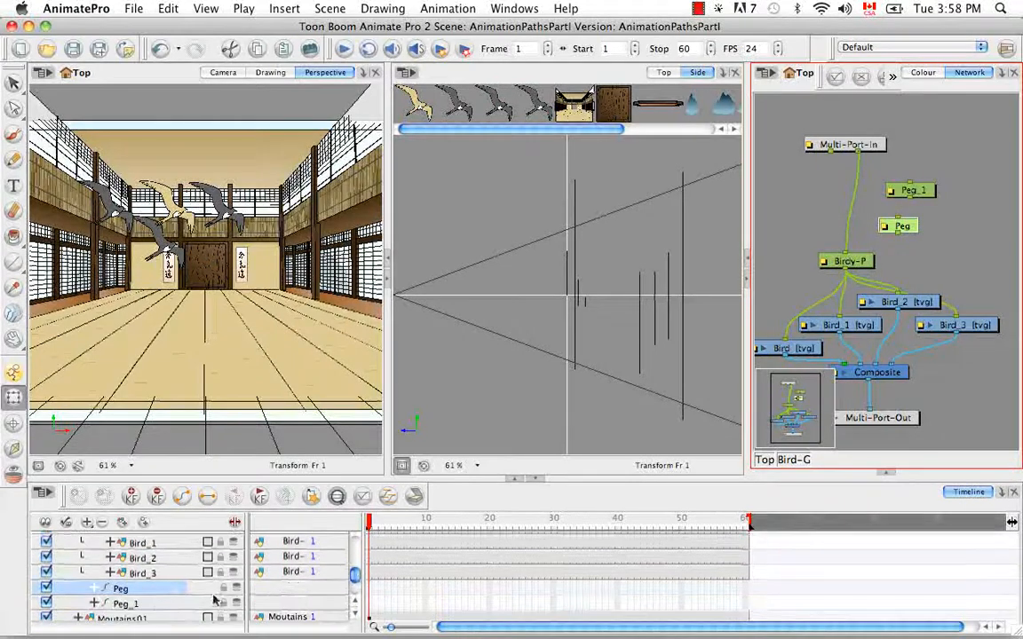
left_click(101, 523)
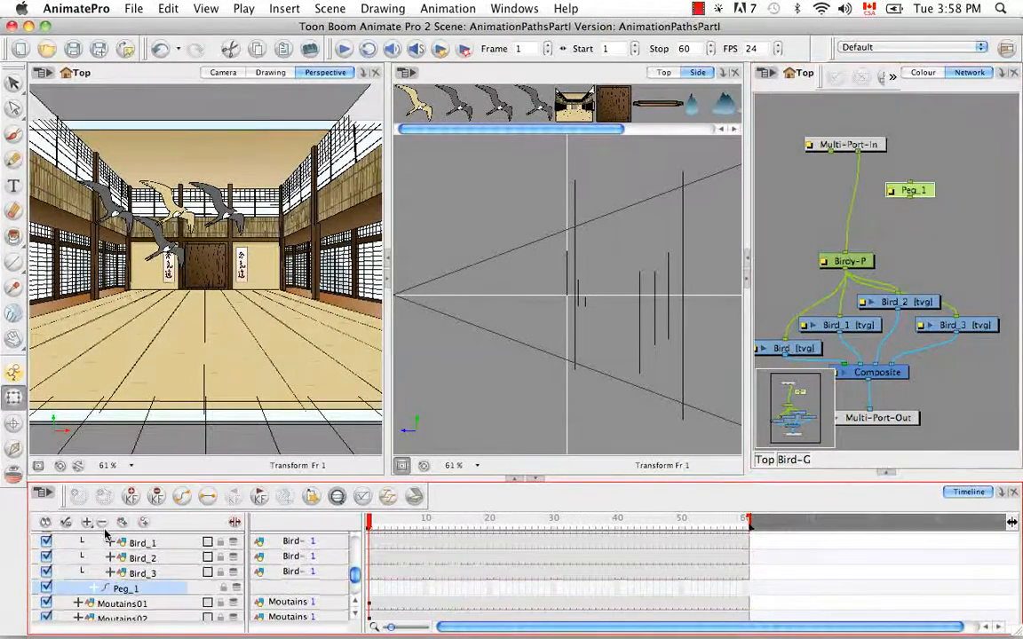
left_click(102, 523)
left_click(354, 600)
left_click(355, 601)
left_click(355, 601)
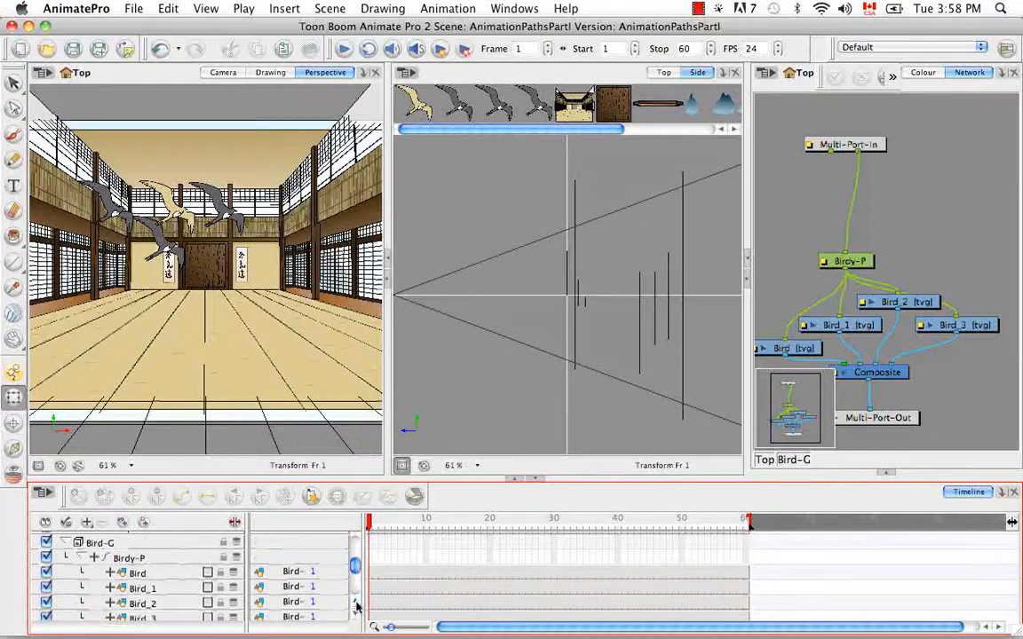
Shrink the network view, show the Transform tool's properties and enable its peg selection mode.
left_click(886, 475)
left_click(844, 245)
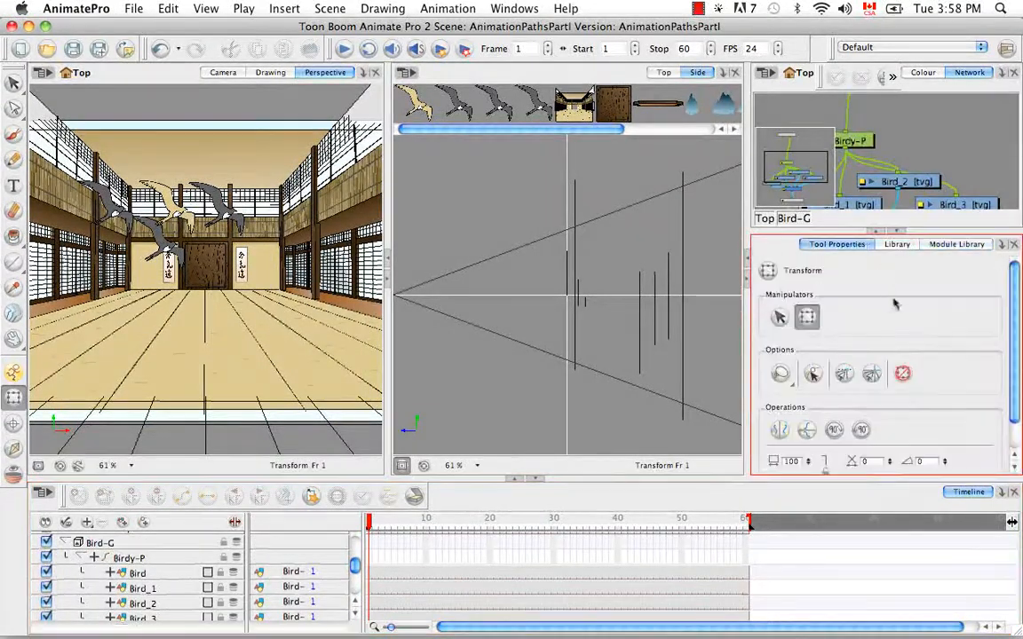
left_click(814, 374)
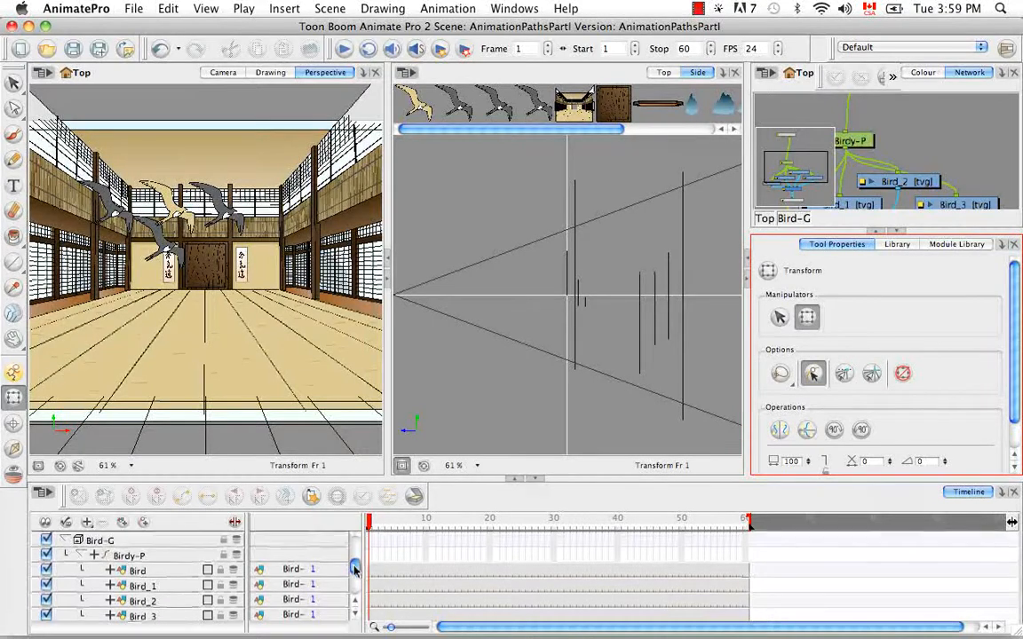
Hide the Dojo, door-P, door and balcony layers so only the birds and the landscape are shown.
mouse_move(355, 564)
left_mouse_down()
mouse_move(354, 587)
mouse_move(357, 558)
mouse_move(354, 571)
left_mouse_up()
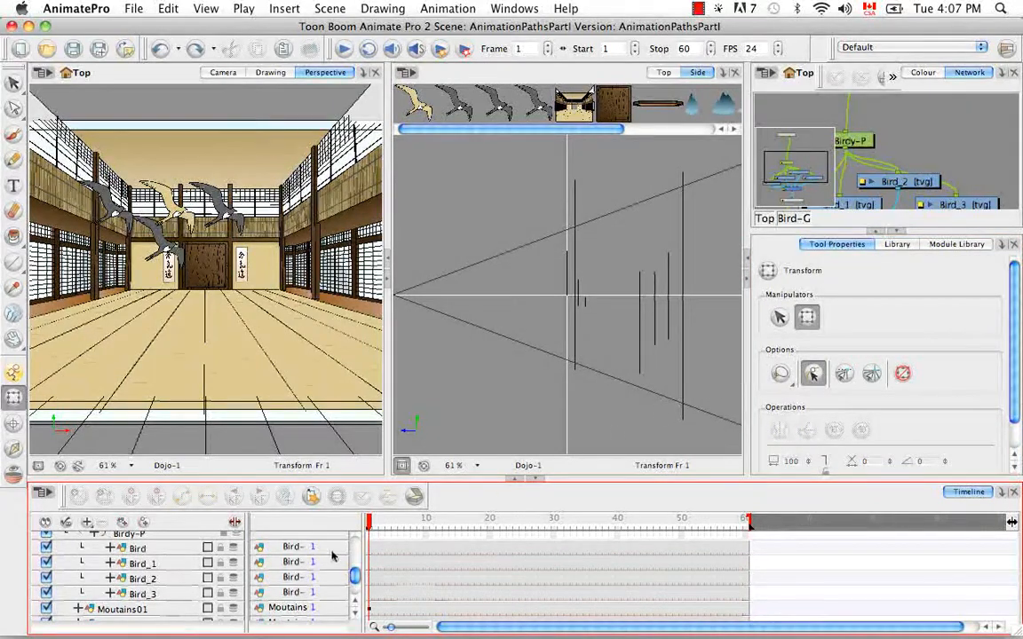
left_click_drag(355, 577, 362, 531)
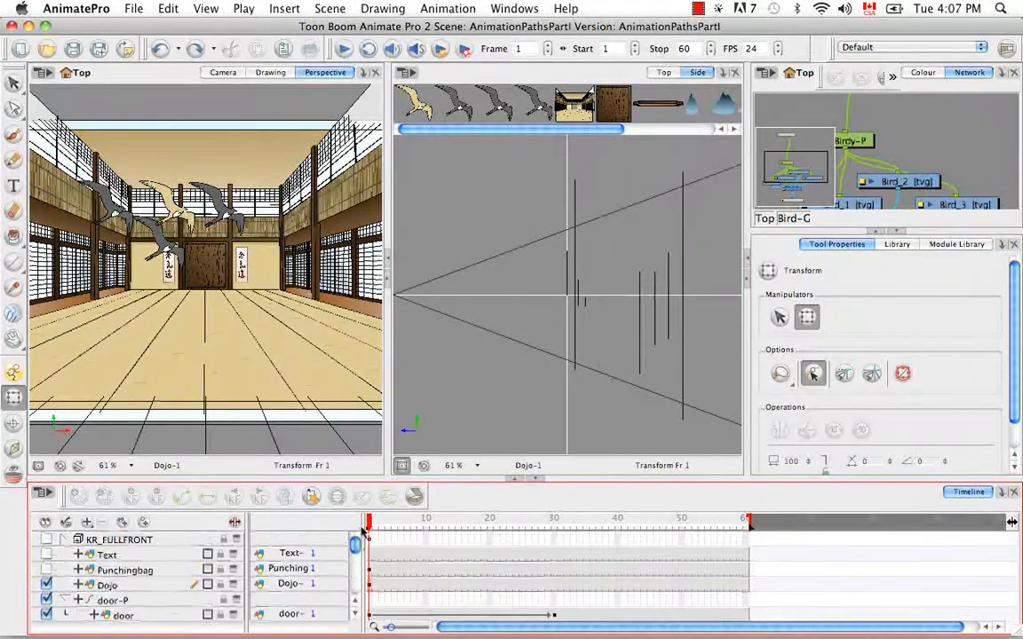
left_click(46, 584)
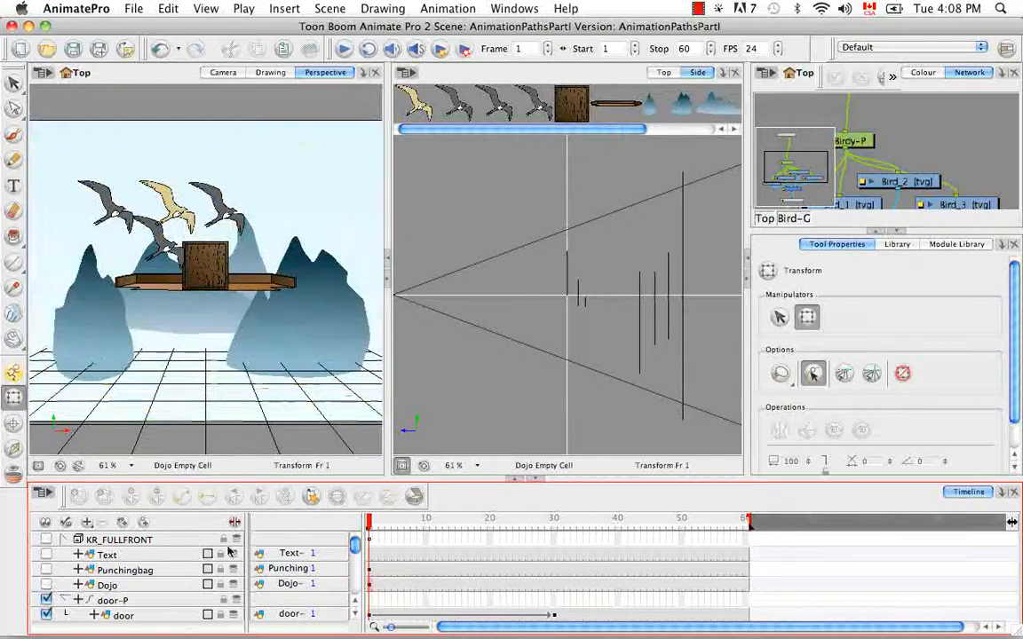
left_click(47, 614)
left_click_drag(354, 543, 355, 556)
left_click(46, 587)
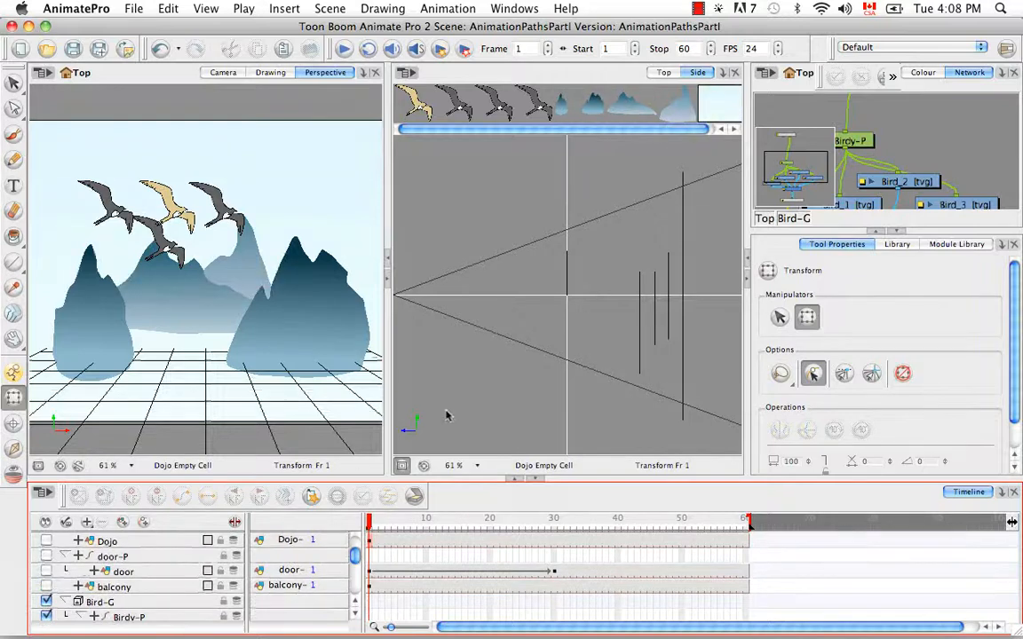
Test peg selection by picking a bird in the Perspective view to select Birdy-P, and clear the selection.
left_click_drag(356, 556, 355, 568)
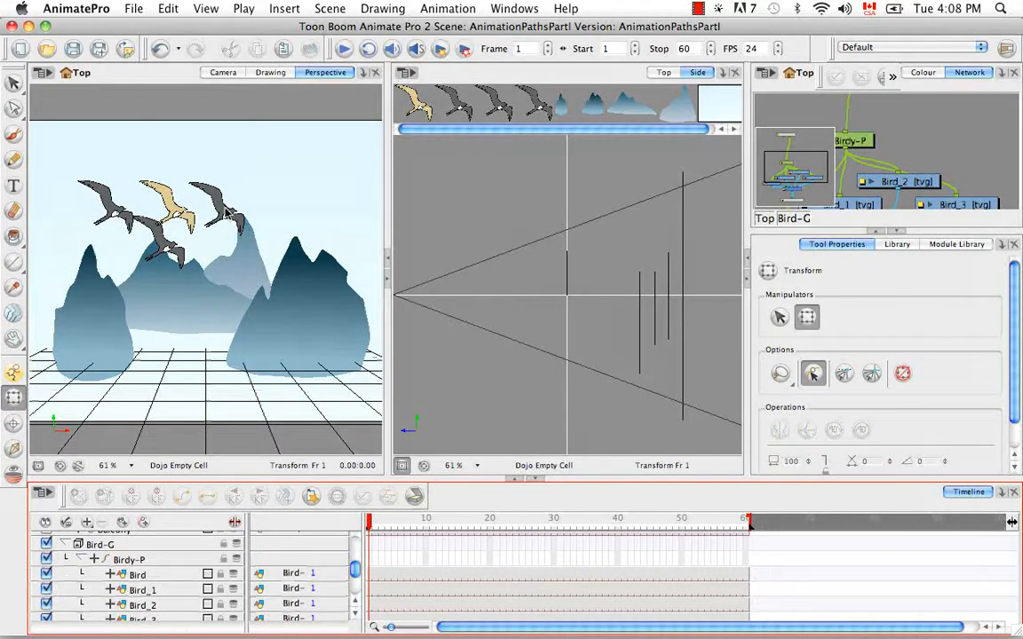
left_click(200, 190)
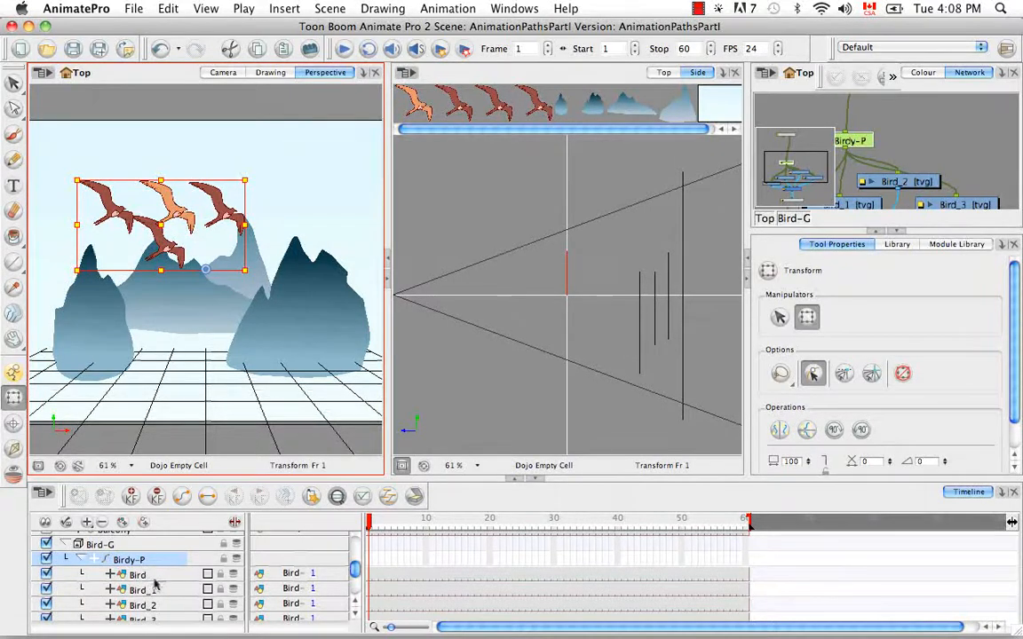
left_click(315, 449)
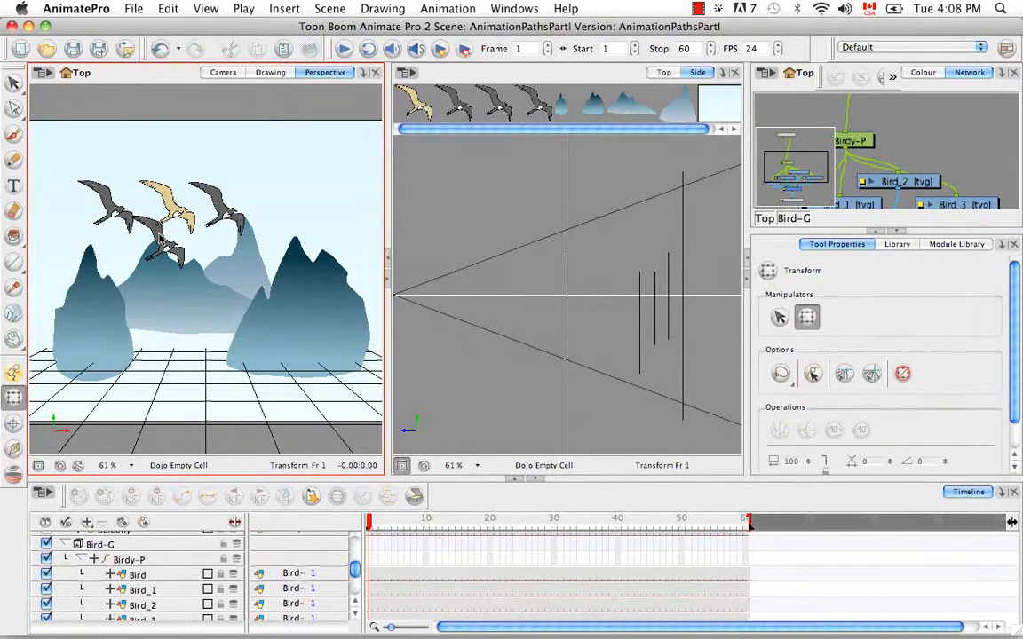
Select only the lowest bird's drawing in the Perspective view, find its layer in the timeline, and deselect it.
left_click(161, 237)
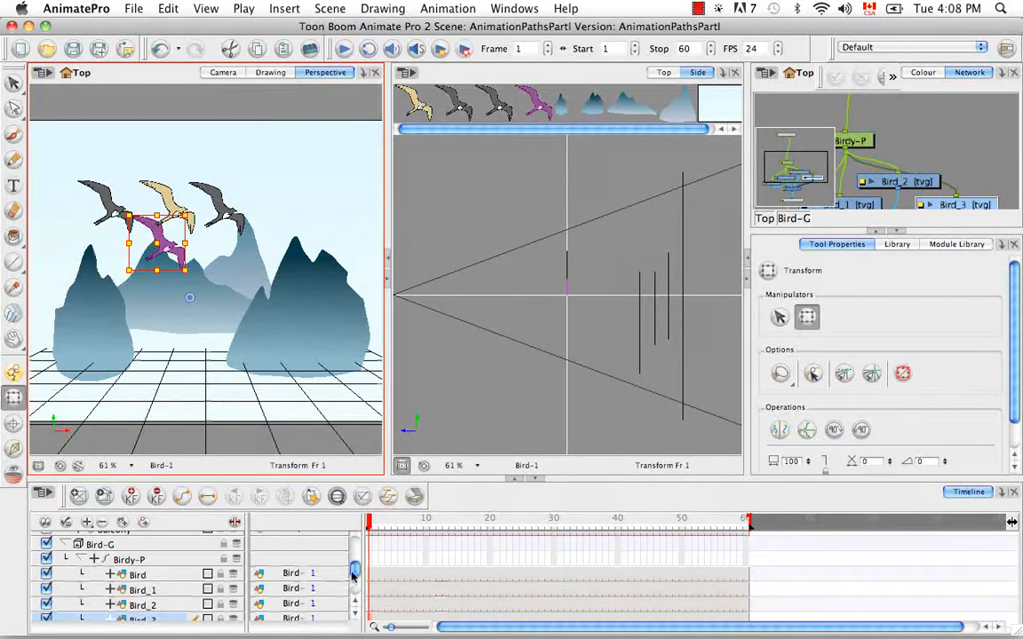
scroll(356, 570, "down", 3)
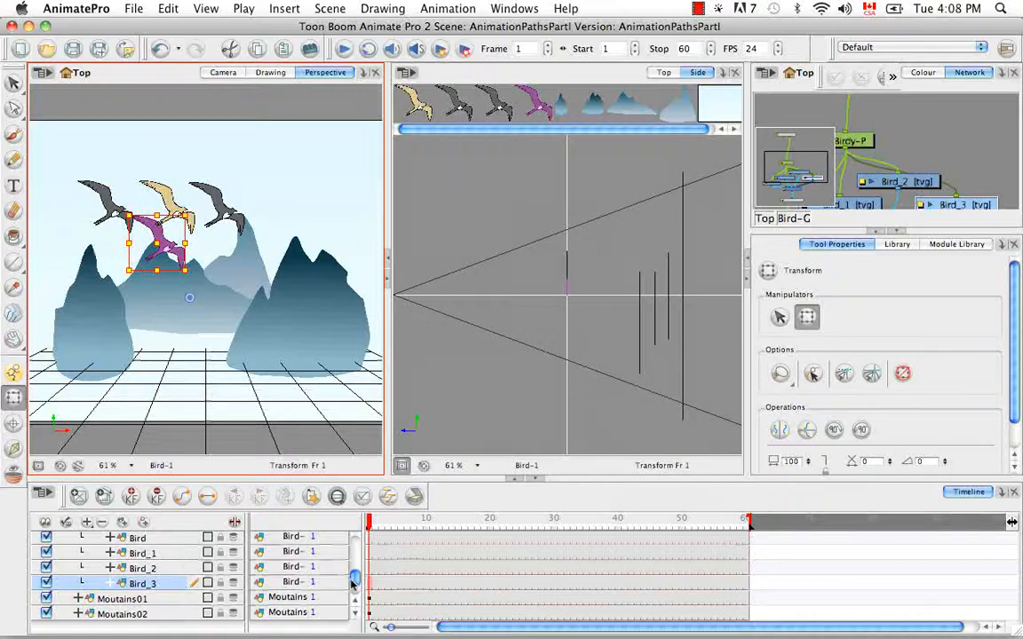
scroll(356, 578, "up", 3)
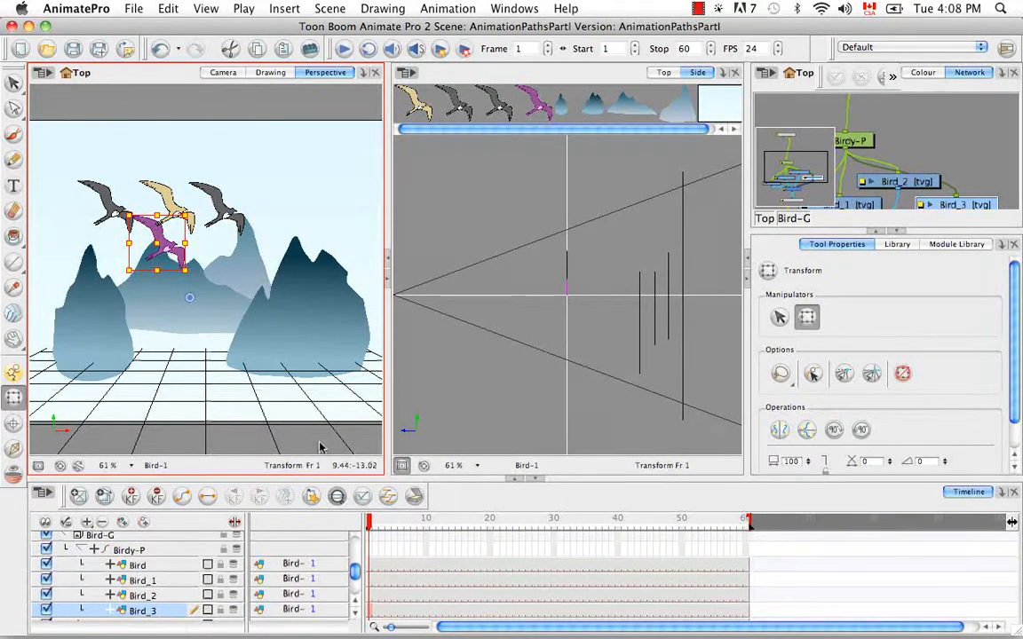
left_click(288, 399)
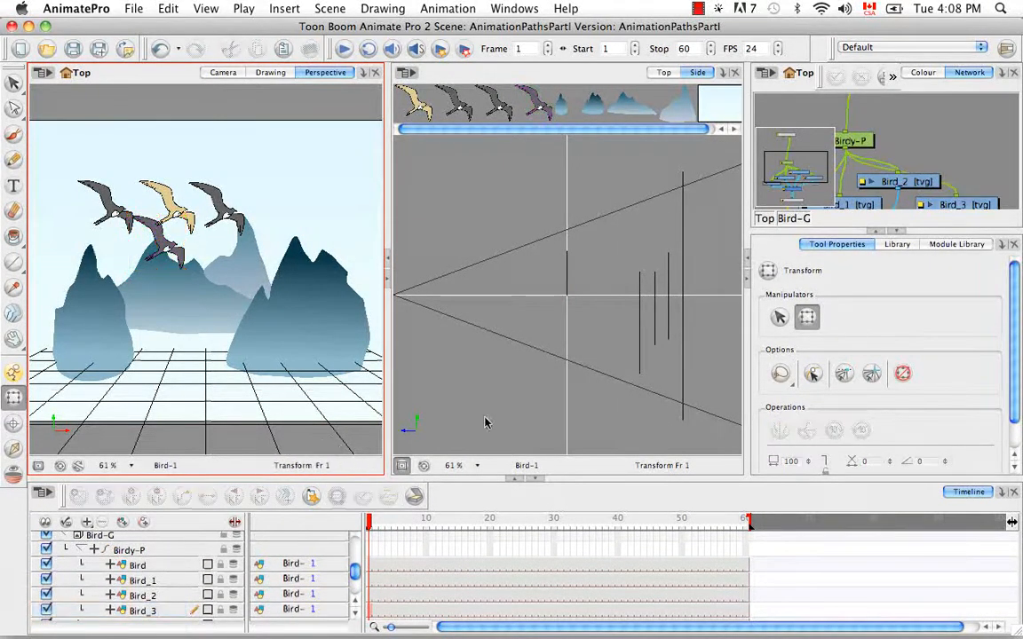
Insert a keyframe on the Birdy-P peg at frame 1 and advance to frame 40.
left_click(178, 255)
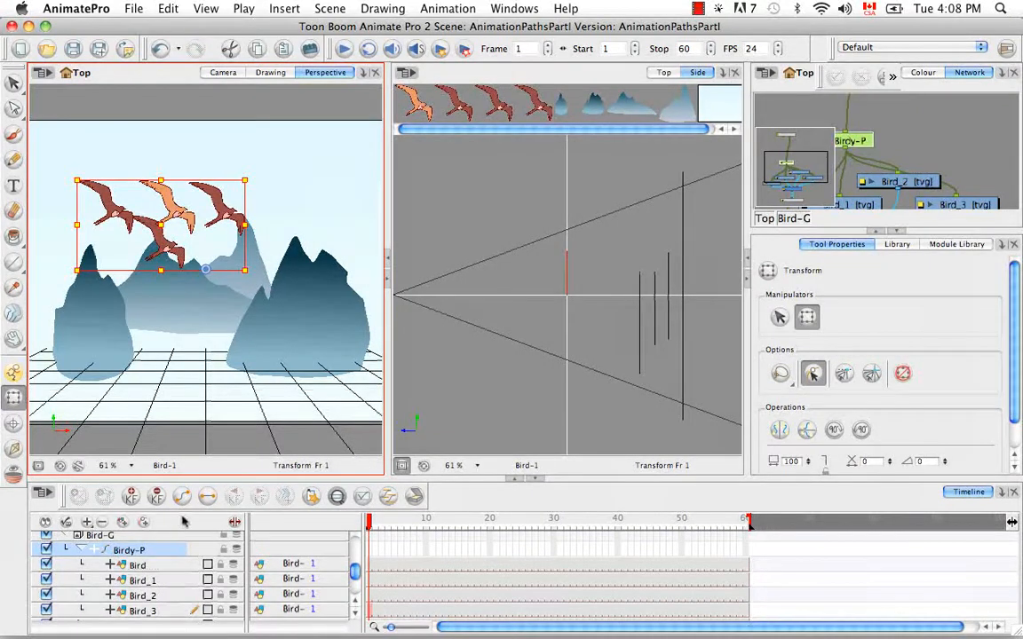
left_click(371, 556)
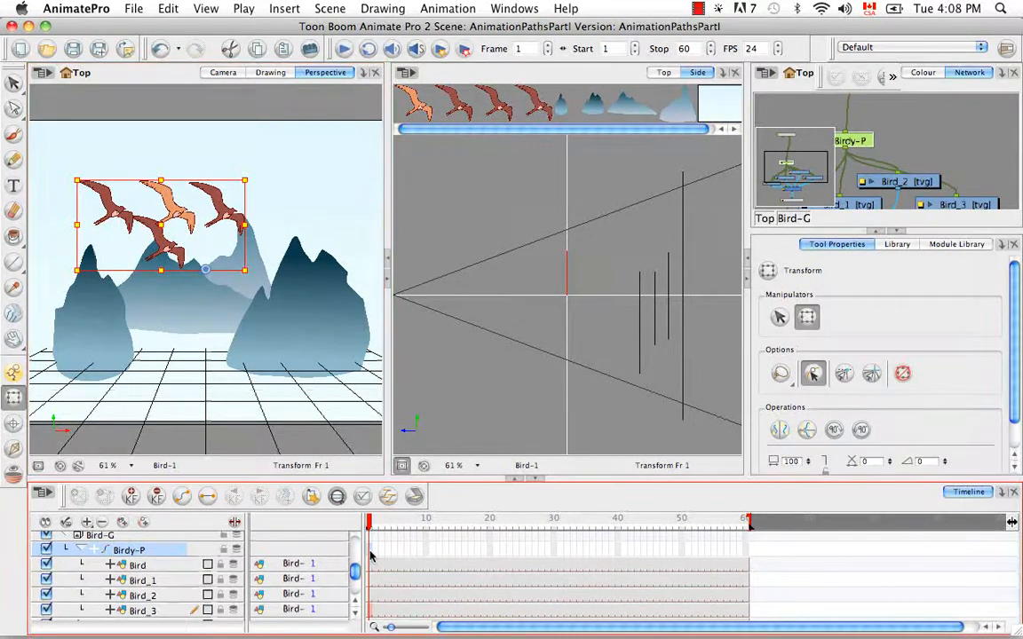
right_click(372, 556)
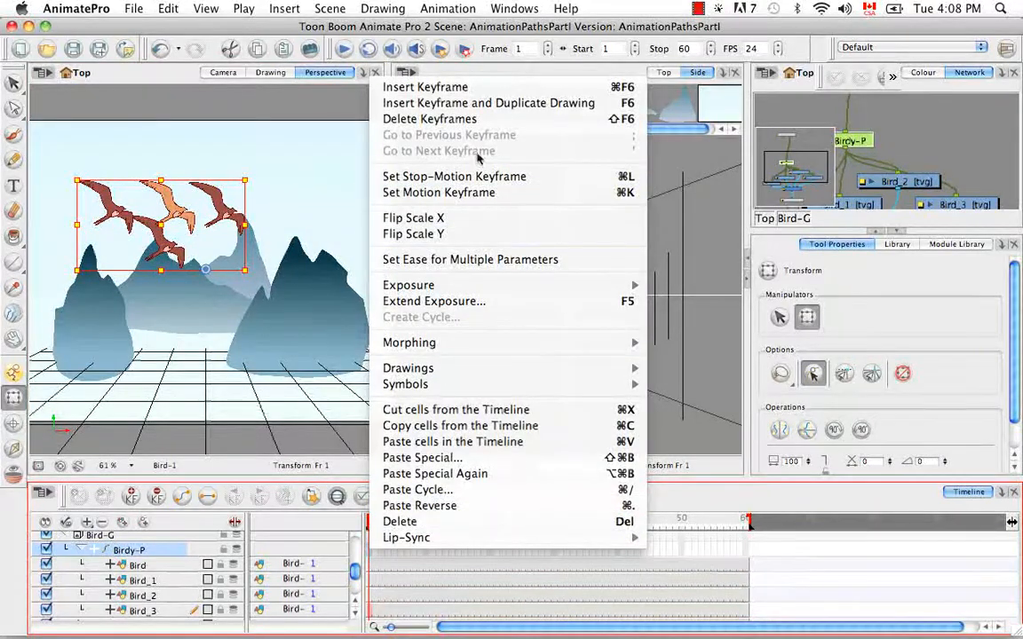
left_click(430, 87)
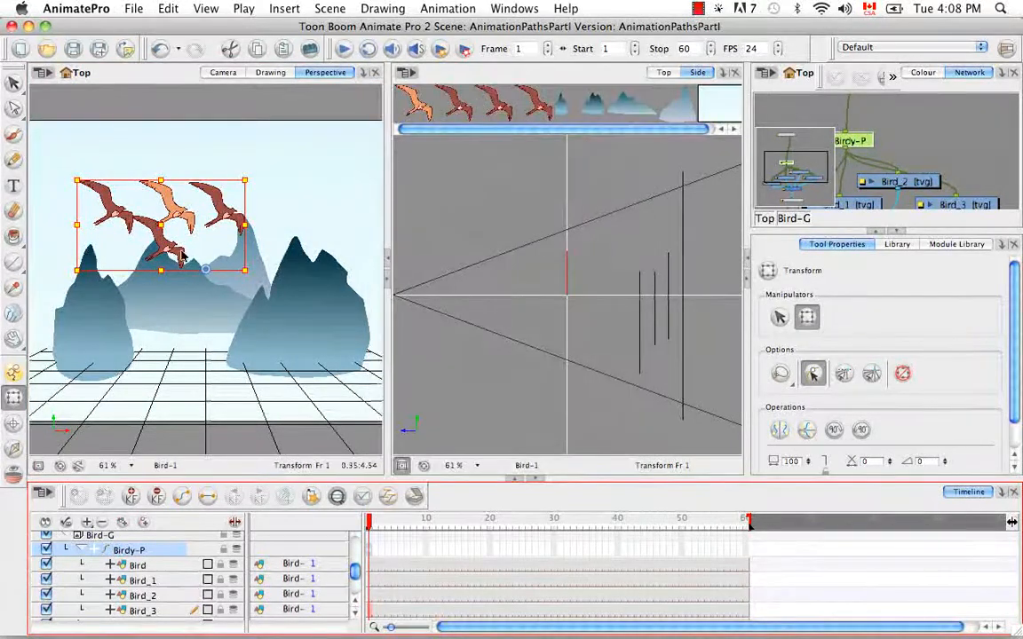
left_click_drag(370, 522, 619, 526)
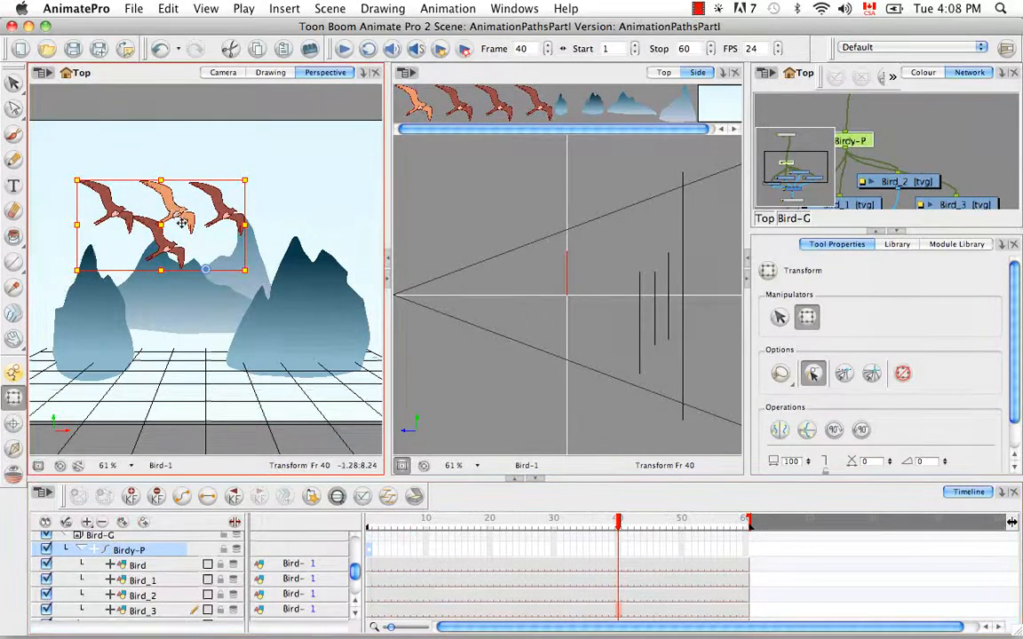
Try moving the flock down and to the right at frame 40 with Animate mode off, and undo the move.
left_click_drag(174, 210, 248, 308)
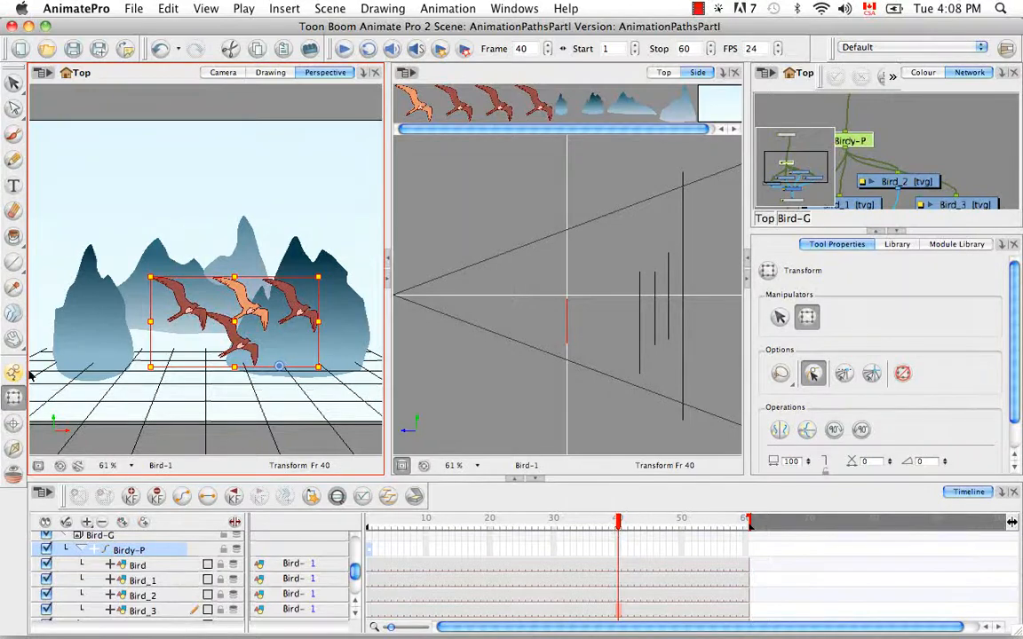
key("super+z")
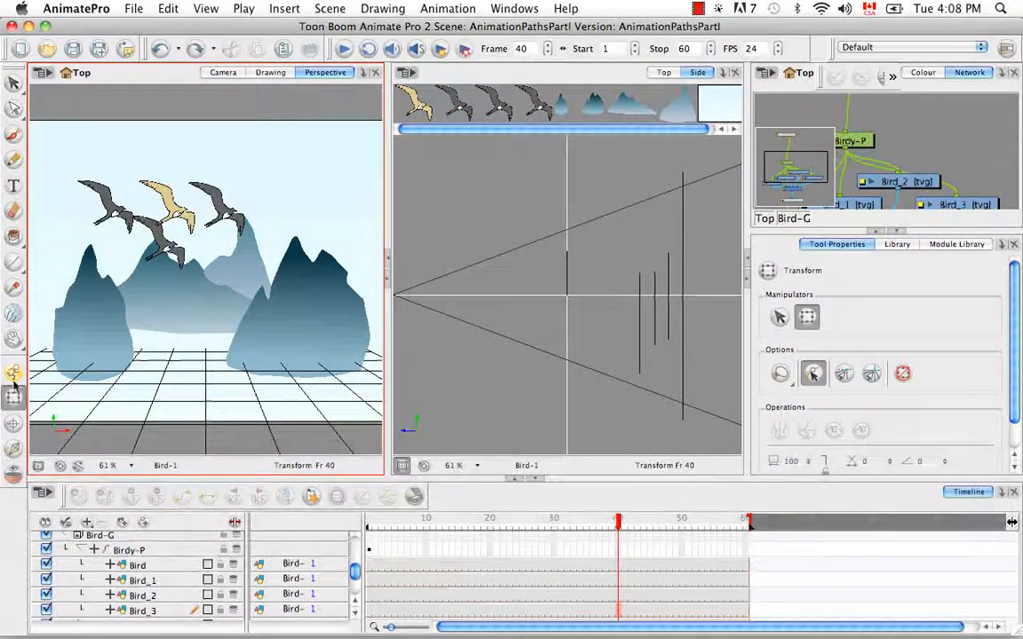
With Animate mode on, move the Birdy-P peg down and right over the right-hand mountain at frame 40, and deselect it.
left_click(161, 193)
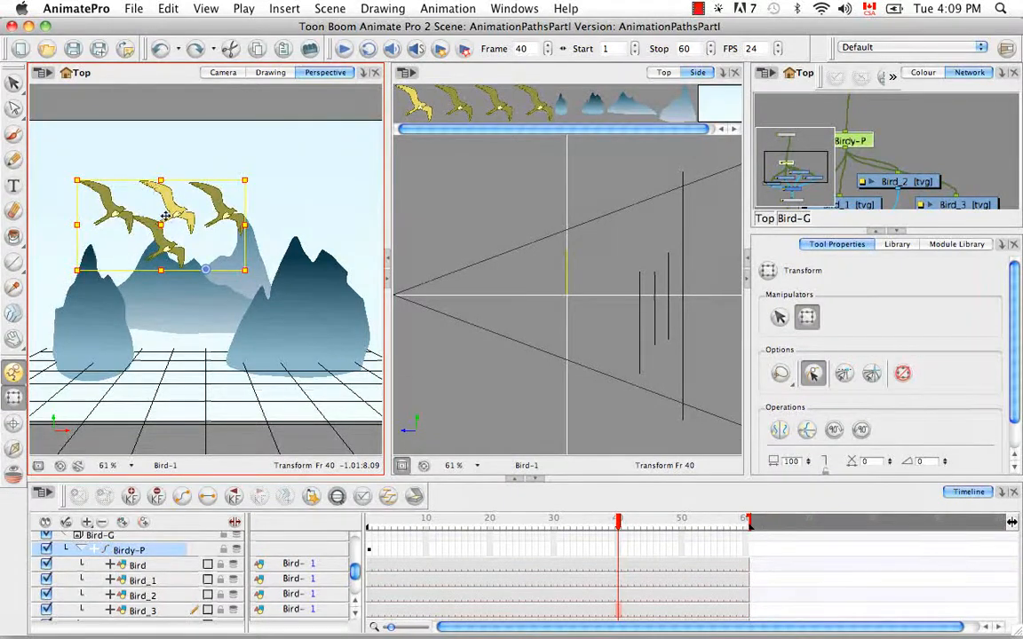
left_click_drag(176, 211, 287, 305)
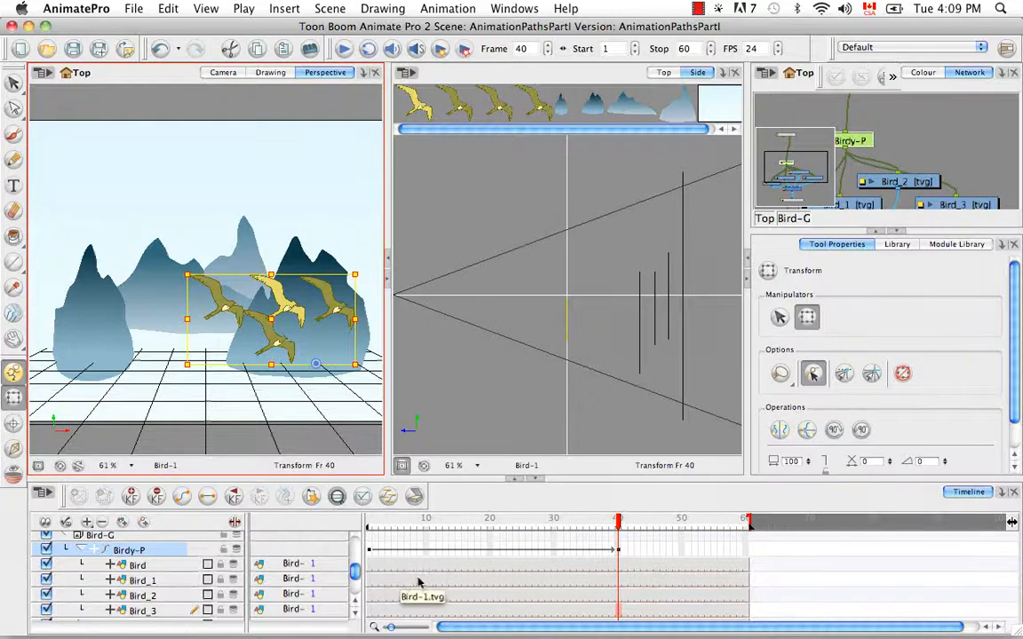
left_click(326, 408)
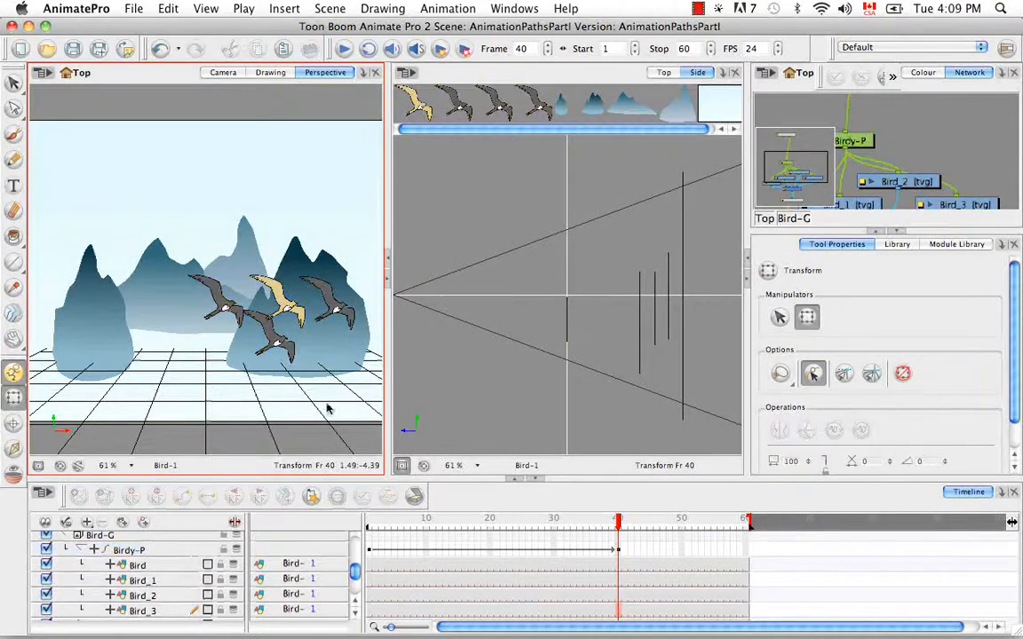